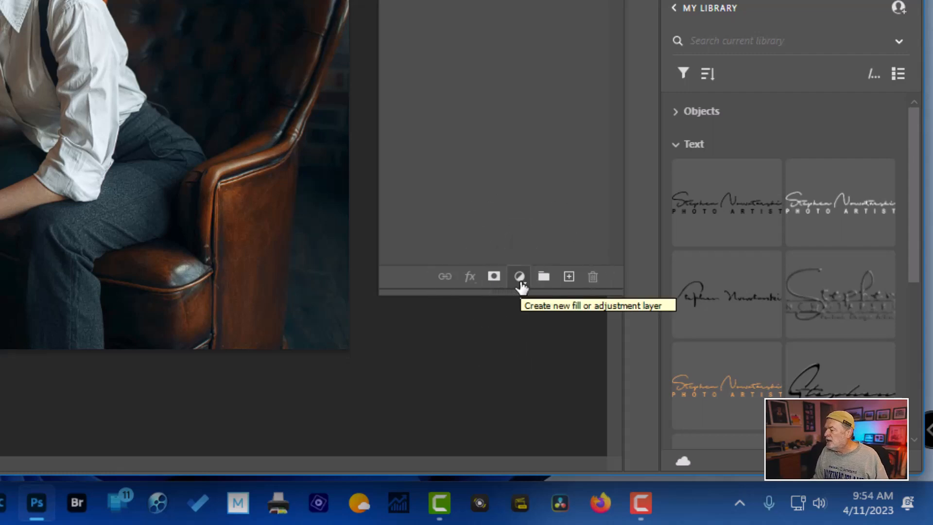
Add a Color Lookup adjustment layer above the photo using the 3D LUT file abstract-Blur copy_pe.CUBE.
{"action": "left_click", "coordinate": [520, 282]}
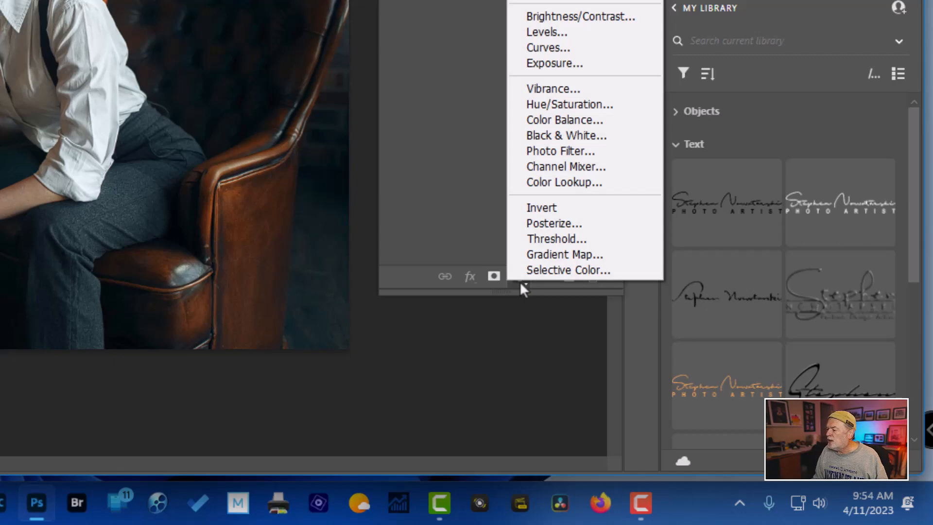
{"action": "left_click", "coordinate": [566, 187]}
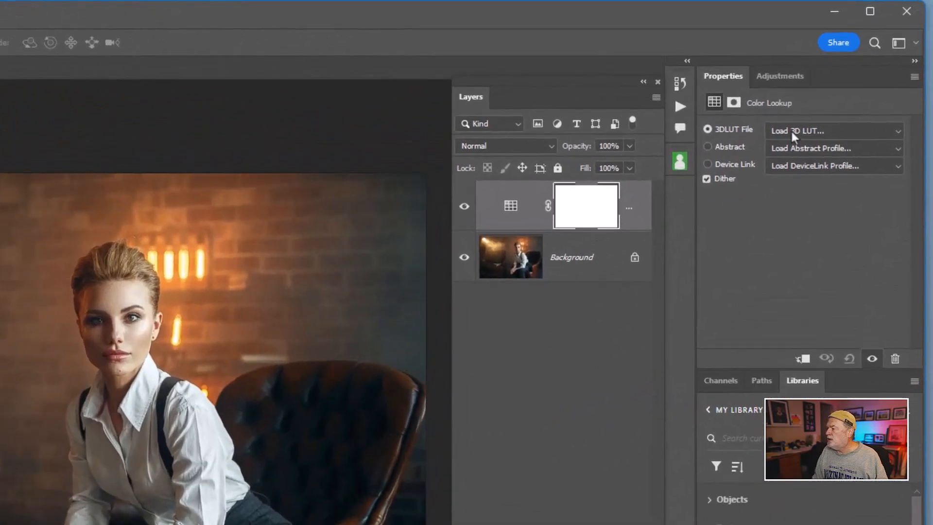
{"action": "left_click", "coordinate": [791, 131]}
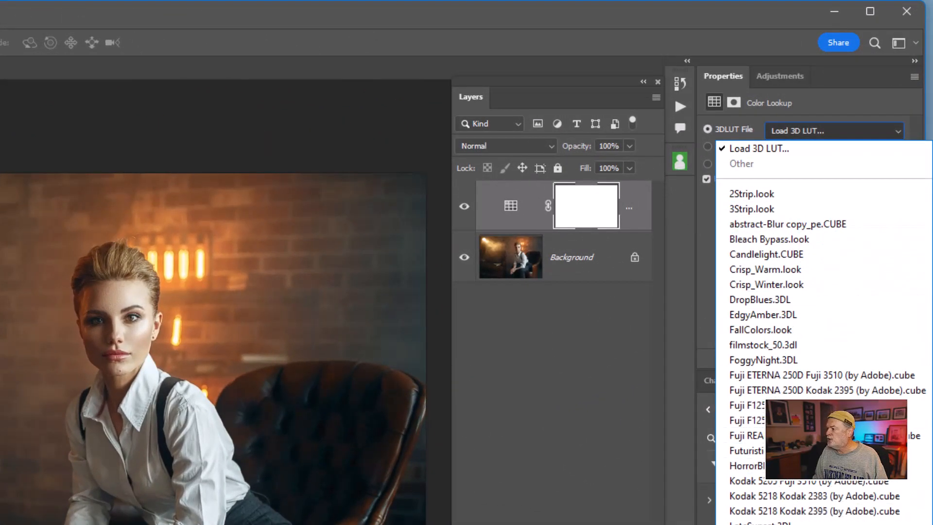
{"action": "left_click", "coordinate": [781, 225]}
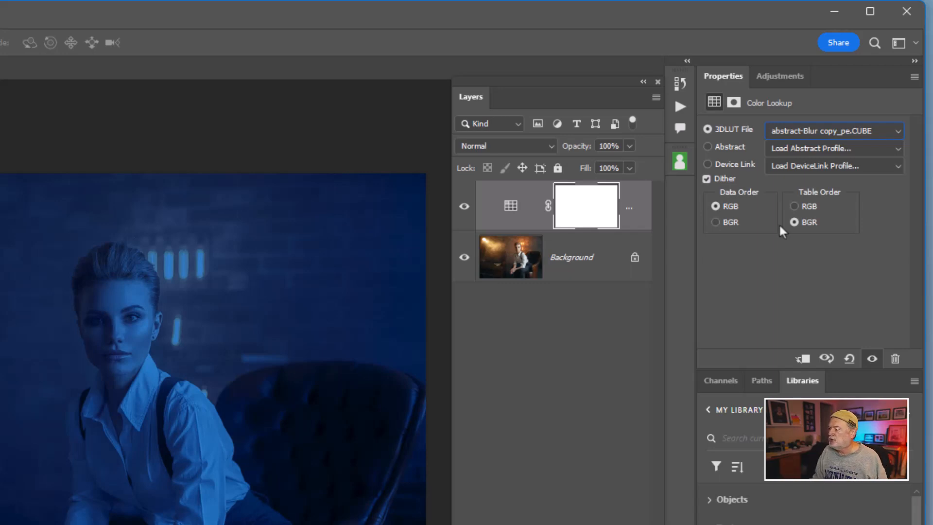
Set the Color Lookup layer's opacity to 50% and toggle its visibility to compare the photo with and without it.
{"action": "mouse_move", "coordinate": [593, 155]}
{"action": "left_mouse_down"}
{"action": "mouse_move", "coordinate": [564, 154]}
{"action": "mouse_move", "coordinate": [578, 152]}
{"action": "left_mouse_up"}
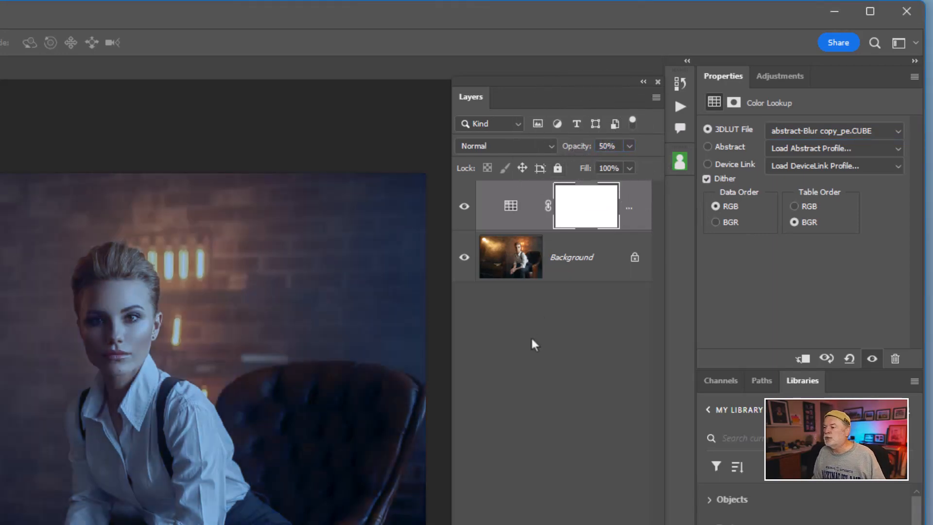
{"action": "left_click", "coordinate": [465, 208]}
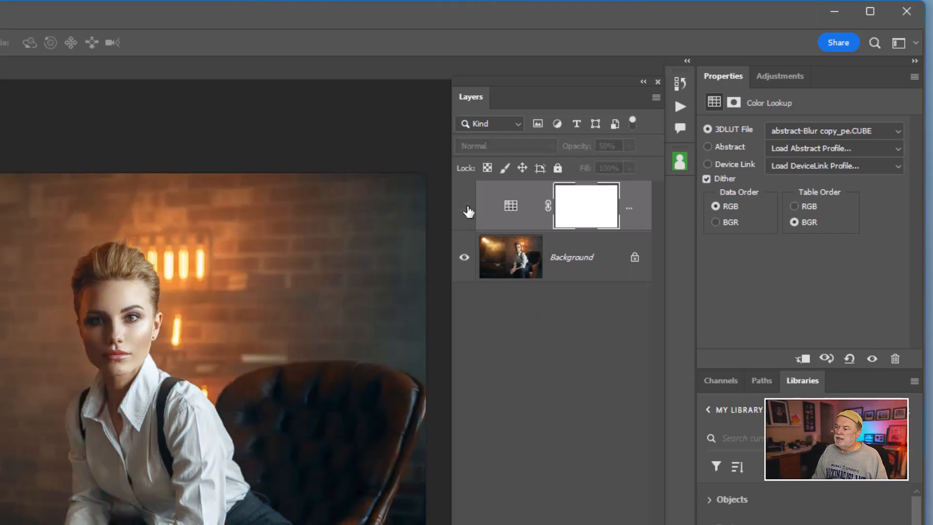
{"action": "left_click", "coordinate": [465, 208]}
{"action": "left_click", "coordinate": [465, 208]}
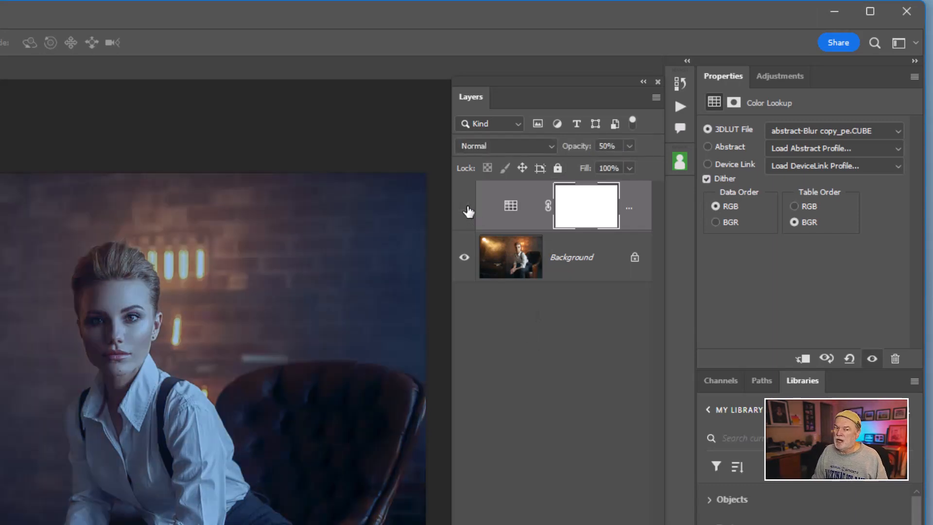
{"action": "left_click", "coordinate": [465, 208]}
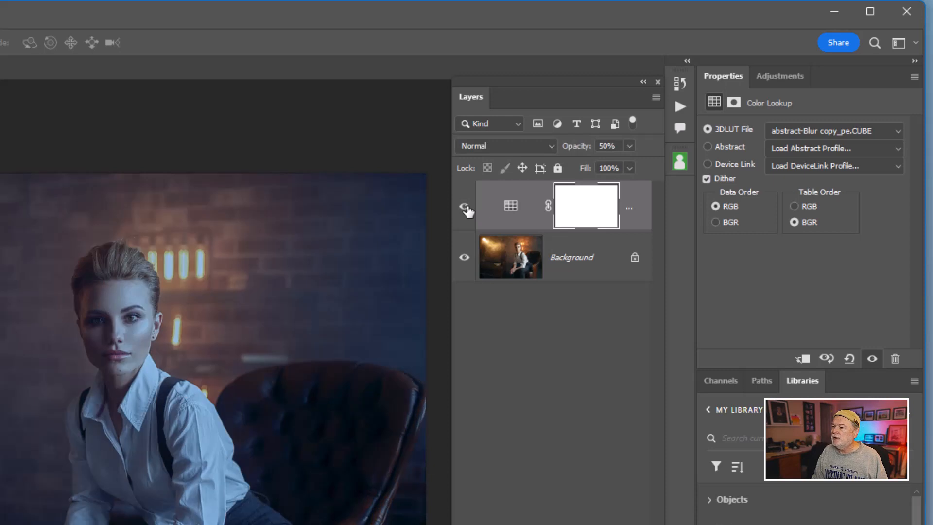
{"action": "left_click", "coordinate": [465, 208]}
{"action": "left_click", "coordinate": [465, 207]}
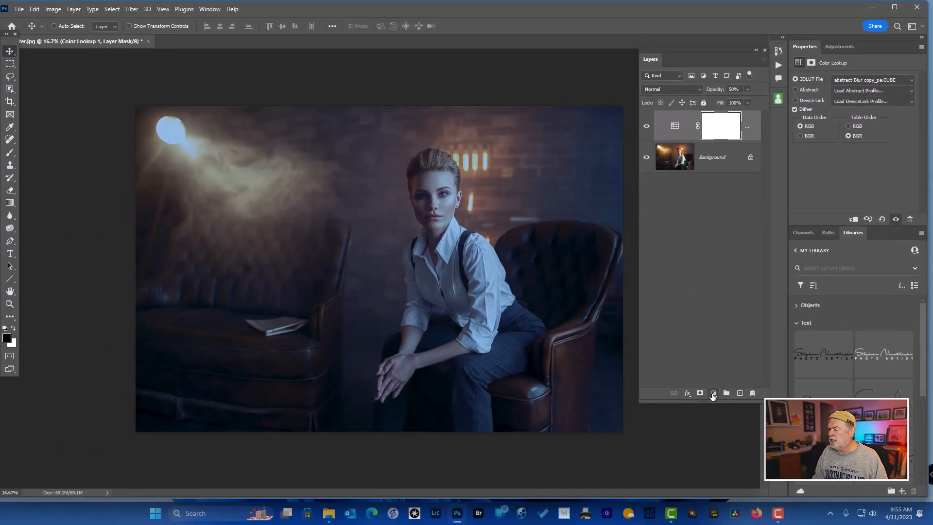
Add a Color Balance adjustment layer with the Highlights tone set to Cyan–Red +25 and Yellow–Blue -25.
{"action": "left_click", "coordinate": [713, 393]}
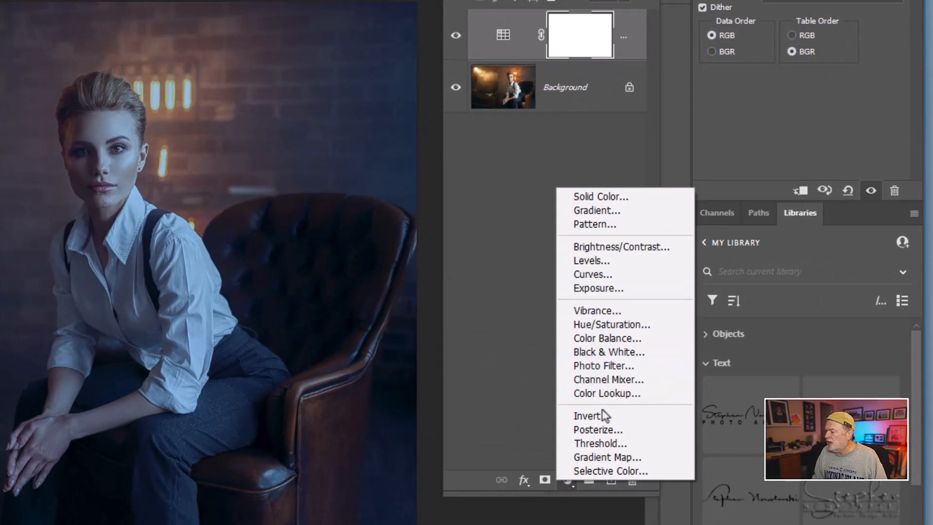
{"action": "left_click", "coordinate": [603, 338]}
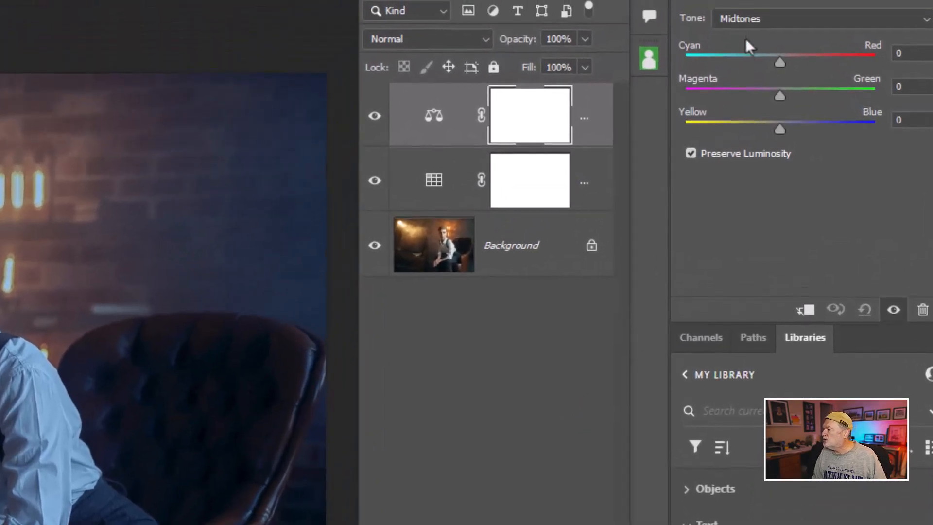
{"action": "left_click", "coordinate": [749, 18]}
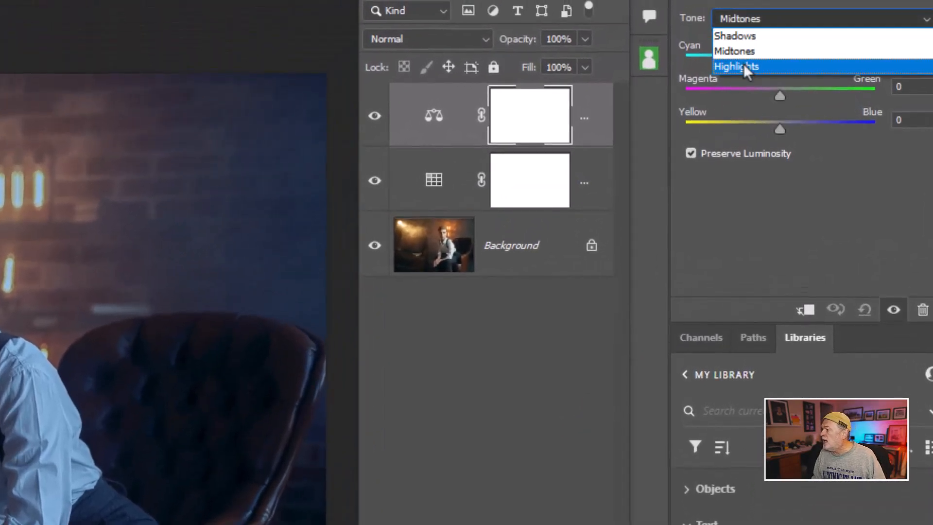
{"action": "left_click", "coordinate": [743, 67]}
{"action": "left_click_drag", "start_coordinate": [783, 63], "coordinate": [817, 62]}
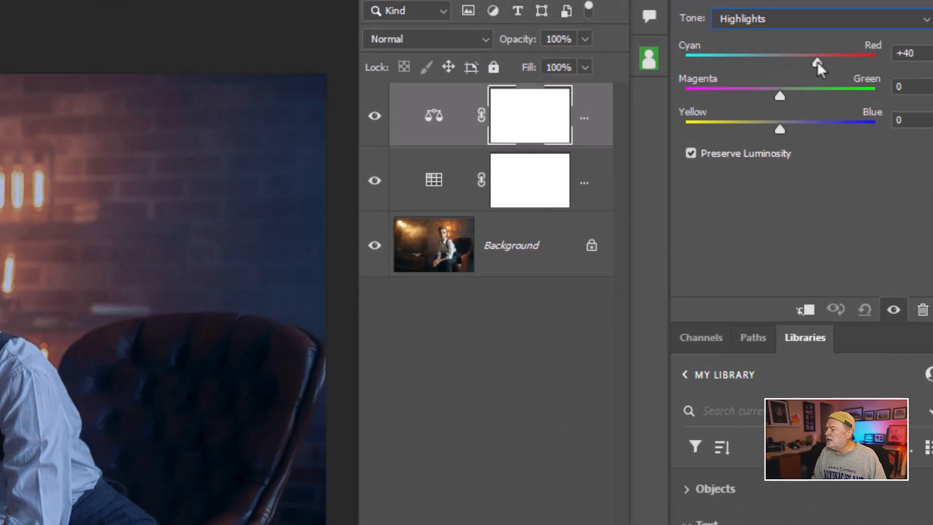
{"action": "left_click_drag", "start_coordinate": [782, 132], "coordinate": [751, 126]}
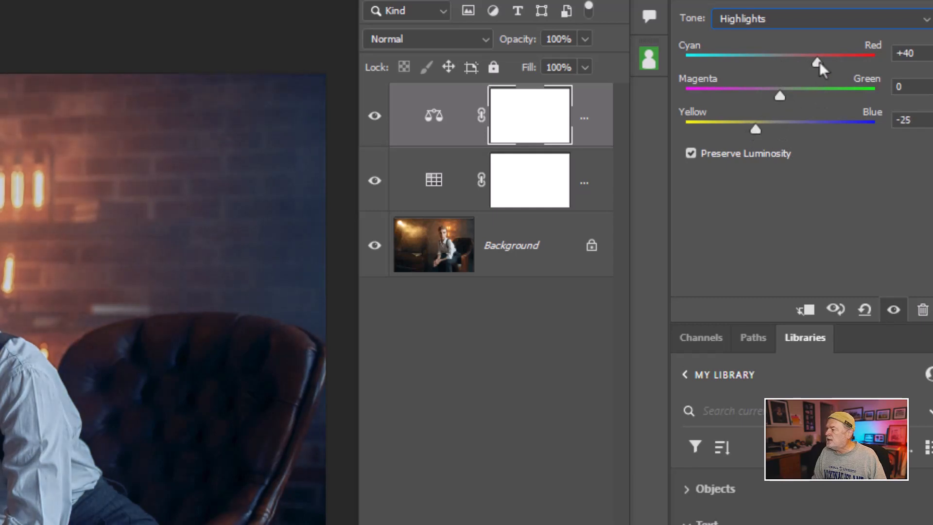
{"action": "left_click_drag", "start_coordinate": [819, 62], "coordinate": [800, 71]}
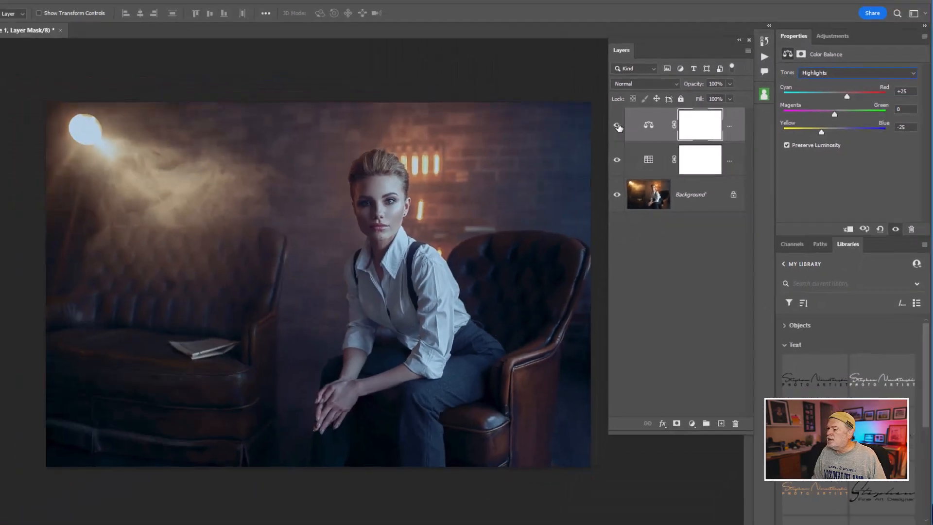
Toggle the Color Balance layer's visibility repeatedly to compare the photo with and without the highlight adjustment.
{"action": "left_click", "coordinate": [618, 126]}
{"action": "left_click", "coordinate": [618, 127]}
{"action": "left_click", "coordinate": [618, 126]}
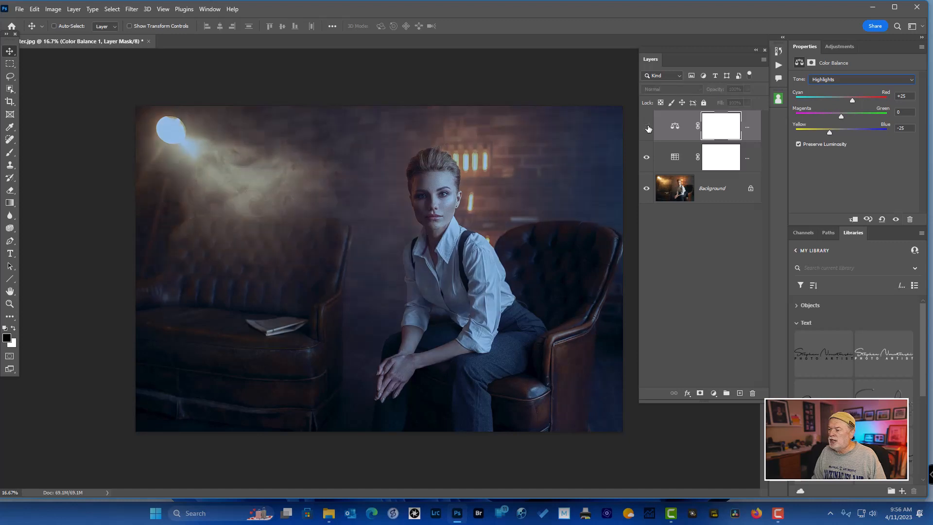
{"action": "left_click", "coordinate": [647, 128]}
{"action": "left_click", "coordinate": [647, 127]}
{"action": "left_click", "coordinate": [647, 127]}
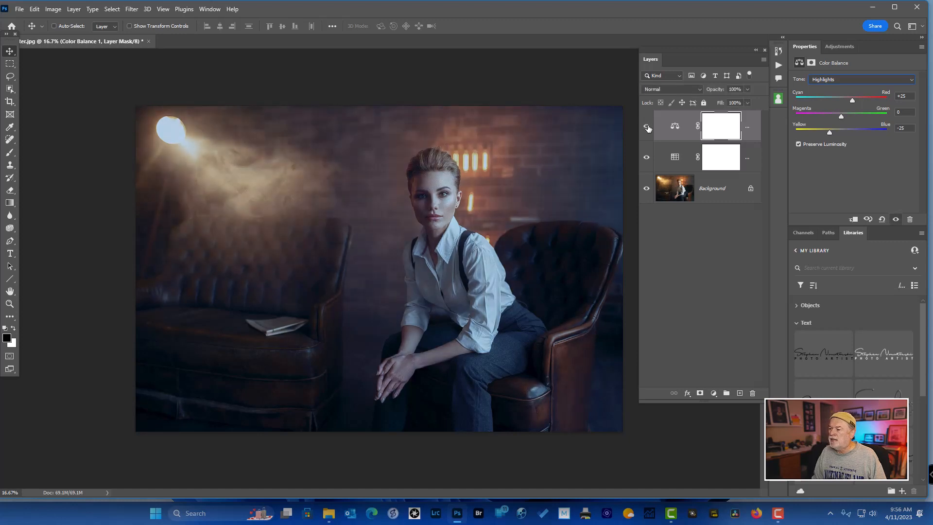
{"action": "left_click", "coordinate": [647, 128]}
{"action": "left_click", "coordinate": [647, 127]}
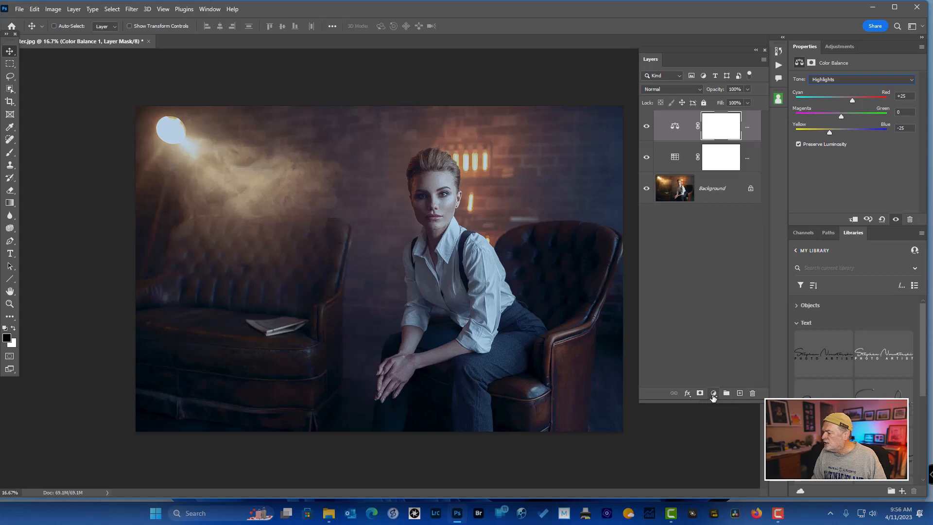
Add a Hue/Saturation adjustment layer and set the saturation of the Yellows range to +45.
{"action": "left_click", "coordinate": [712, 393]}
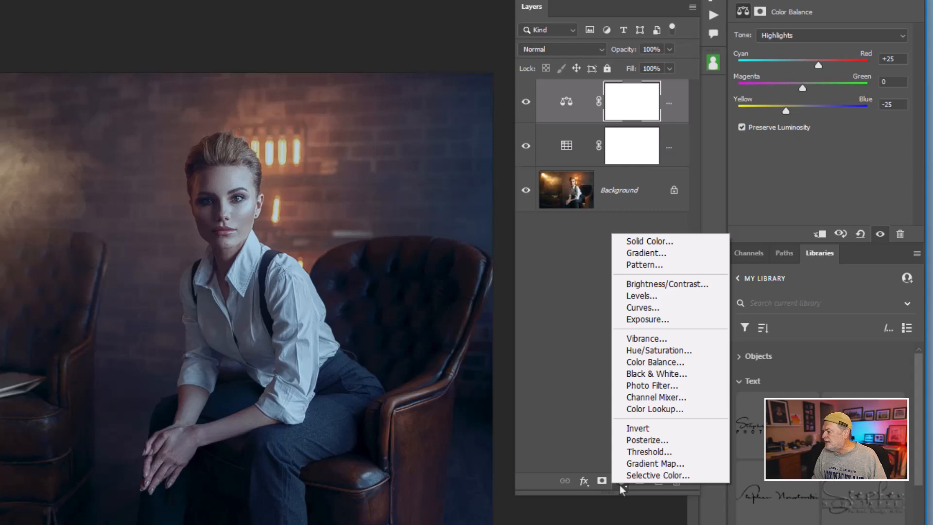
{"action": "left_click", "coordinate": [646, 350]}
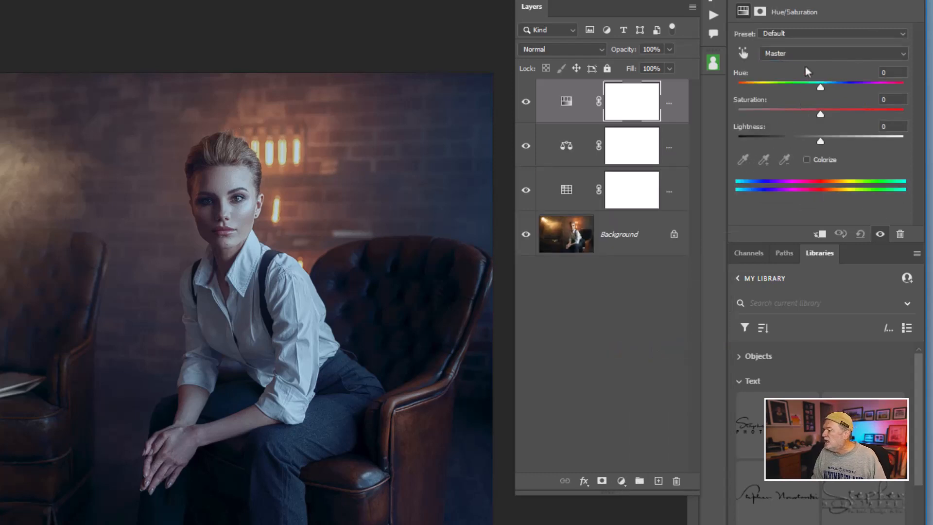
{"action": "left_click", "coordinate": [806, 53]}
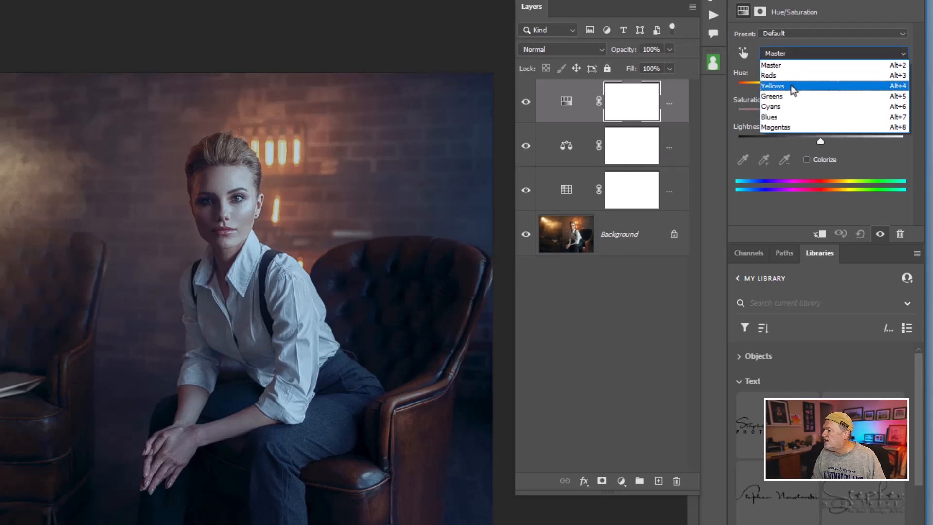
{"action": "left_click", "coordinate": [792, 88]}
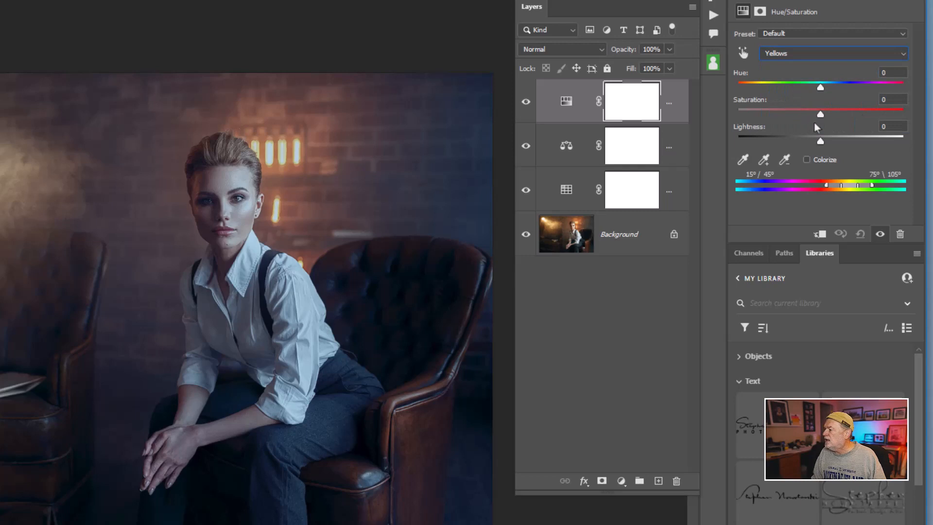
{"action": "left_click_drag", "start_coordinate": [819, 112], "coordinate": [846, 112]}
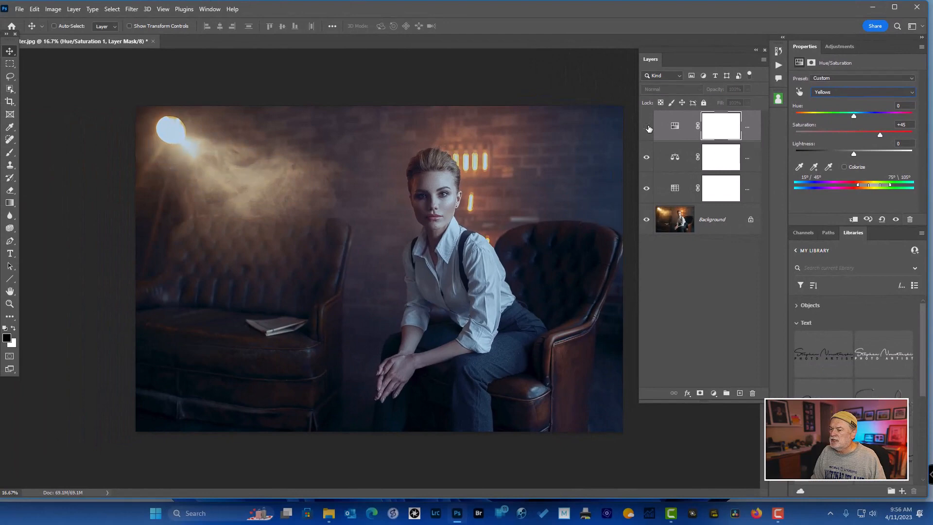
Toggle the Hue/Saturation layer's visibility repeatedly to examine the effect on the yellow lights and smoke.
{"action": "left_click", "coordinate": [648, 127]}
{"action": "left_click", "coordinate": [647, 128]}
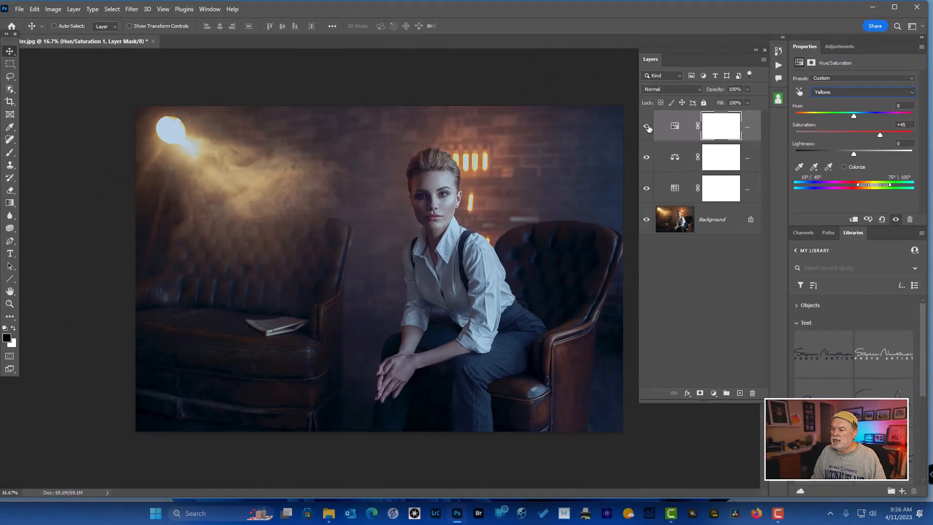
{"action": "left_click", "coordinate": [648, 127]}
{"action": "left_click", "coordinate": [647, 127]}
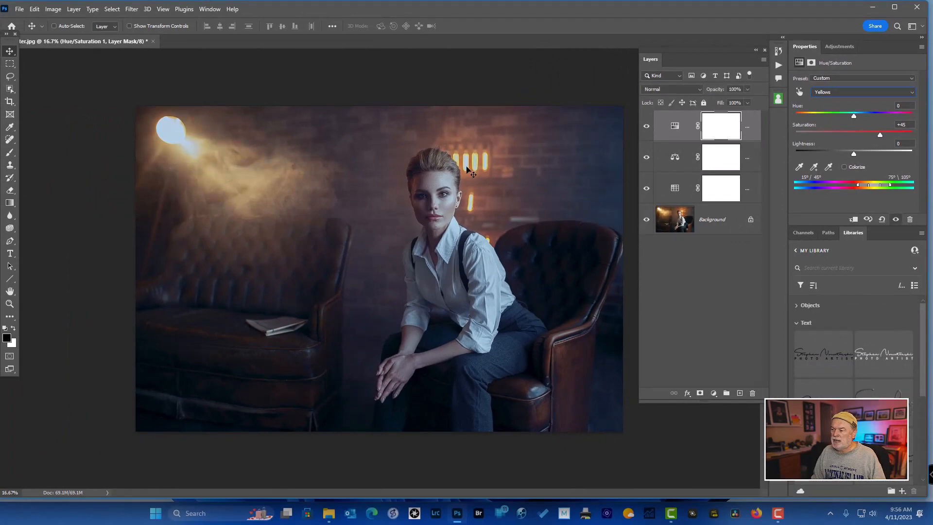
{"action": "left_click", "coordinate": [648, 127]}
{"action": "left_click", "coordinate": [648, 127]}
{"action": "left_click", "coordinate": [647, 128]}
{"action": "left_click", "coordinate": [647, 127]}
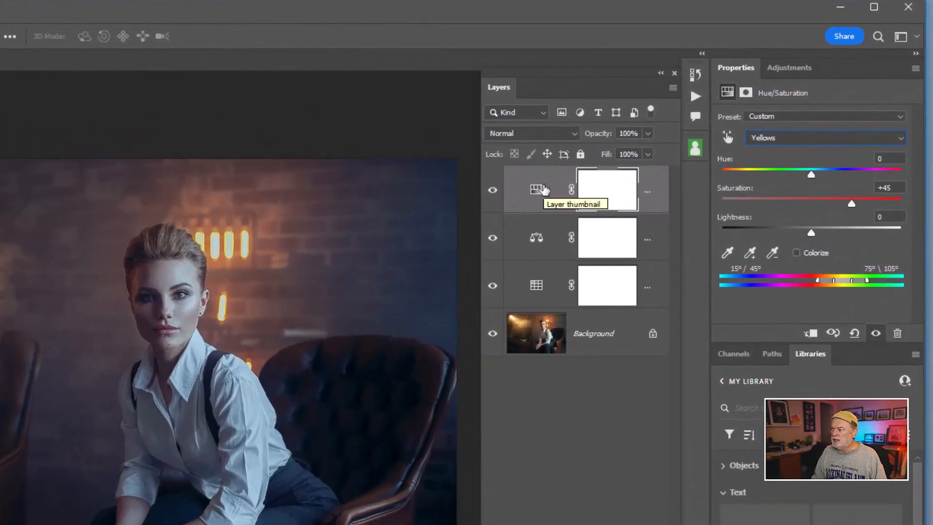
Group the Hue/Saturation, Color Balance and Color Lookup adjustment layers together above the Background.
{"action": "left_click", "coordinate": [543, 189]}
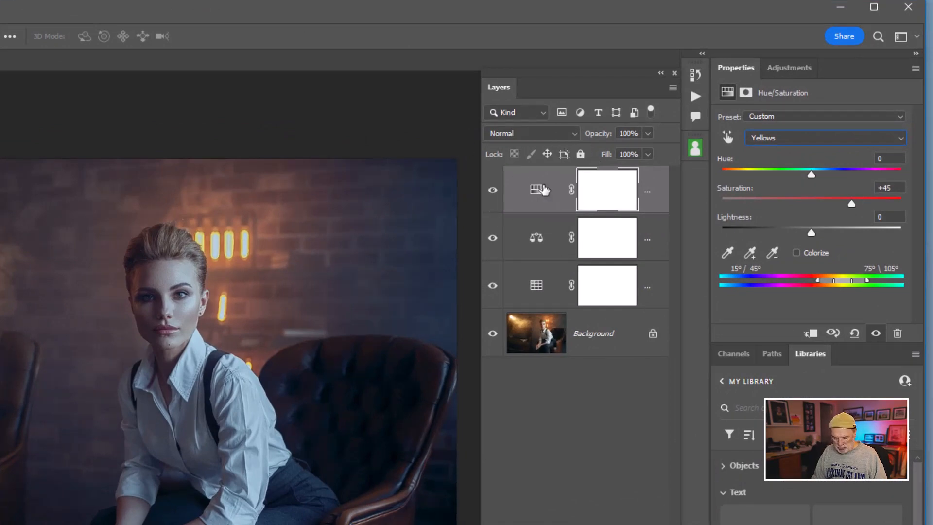
{"action": "left_click", "coordinate": [544, 291], "text": "shift"}
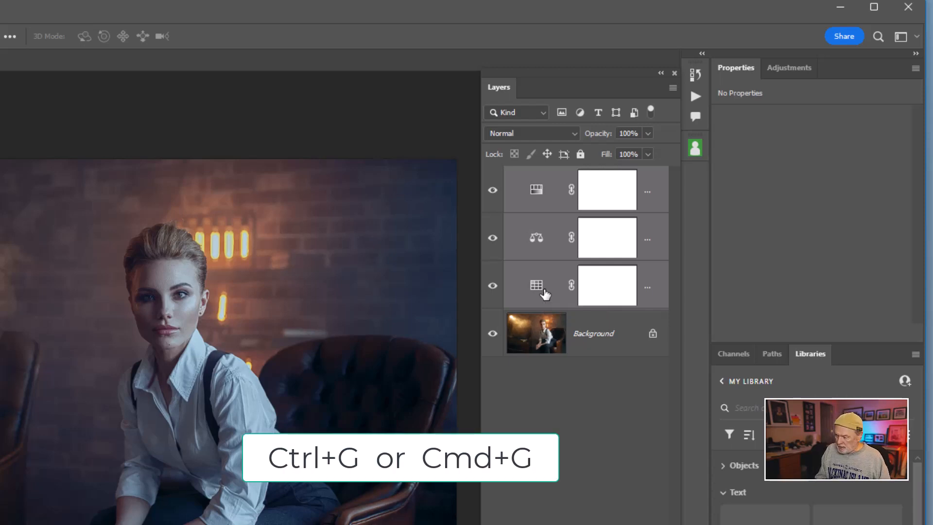
{"action": "key", "text": "ctrl+g"}
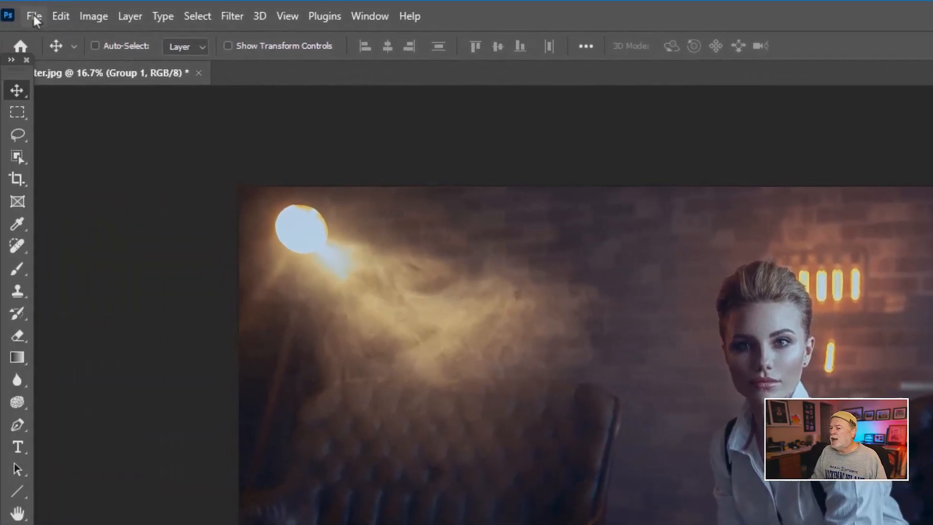
Open the Color Lookup Tables export settings for the photo with its grouped adjustments.
{"action": "left_click", "coordinate": [34, 16]}
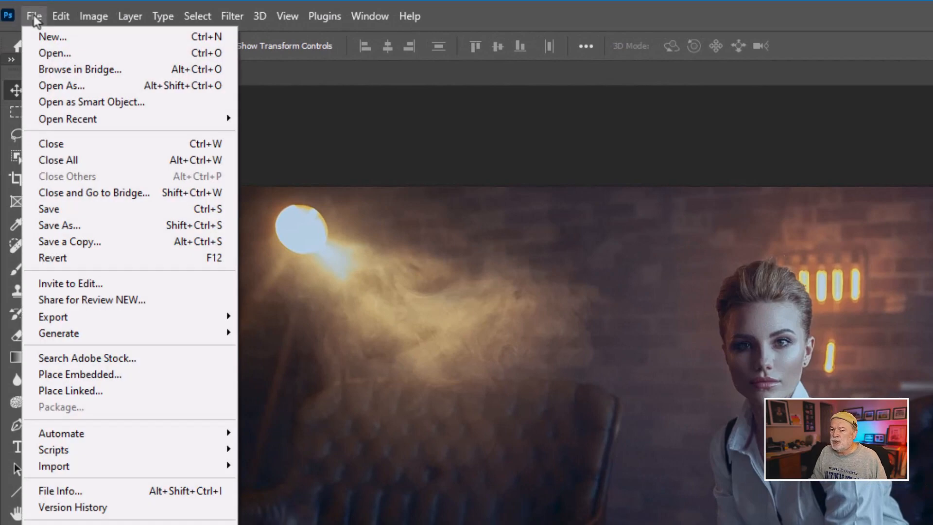
{"action": "mouse_move", "coordinate": [74, 319]}
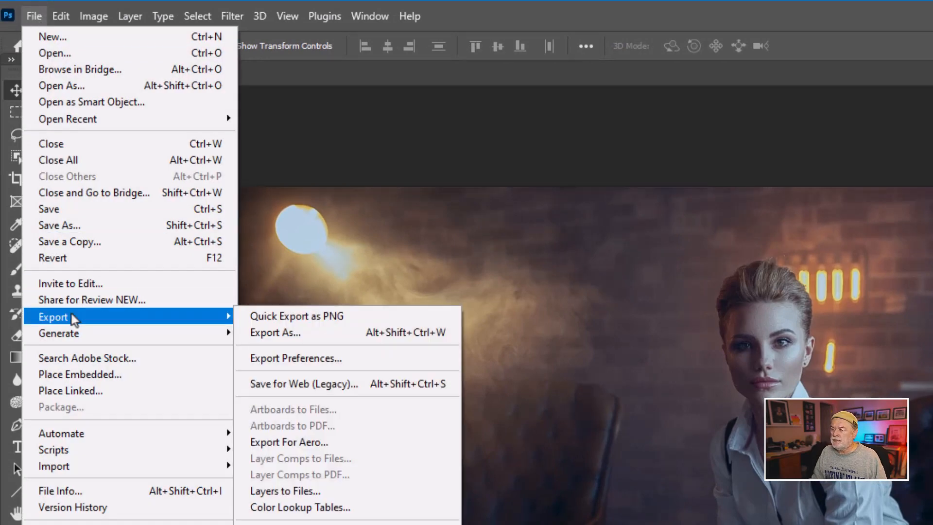
{"action": "left_click", "coordinate": [348, 509]}
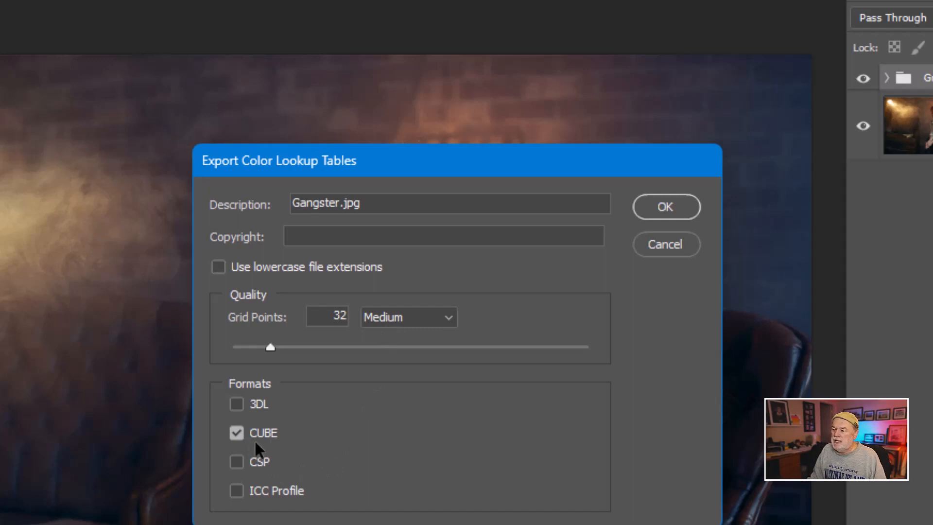
Try enabling the 3DL, CSP and ICC Profile export formats alongside CUBE, and clear them again.
{"action": "left_click", "coordinate": [237, 403]}
{"action": "left_click", "coordinate": [237, 462]}
{"action": "left_click", "coordinate": [236, 491]}
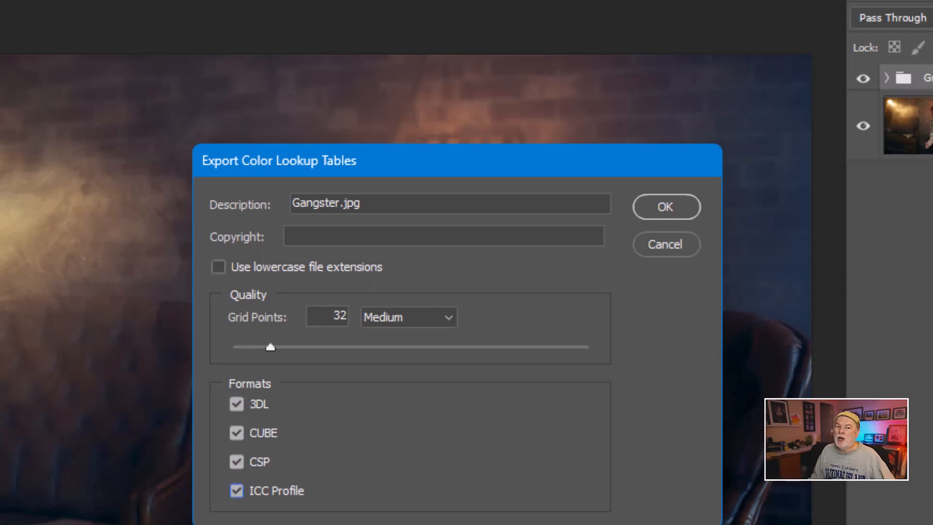
{"action": "left_click", "coordinate": [237, 459]}
{"action": "left_click", "coordinate": [243, 399]}
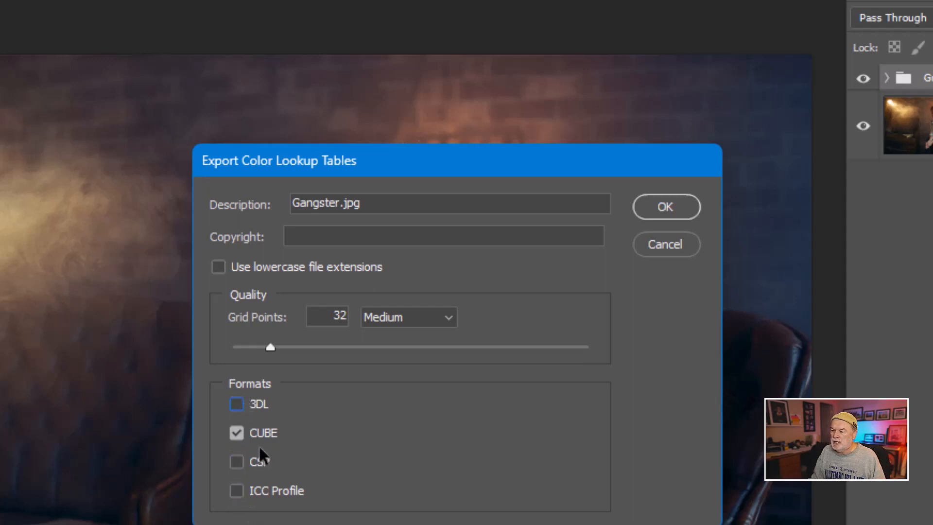
{"action": "key", "text": "ctrl"}
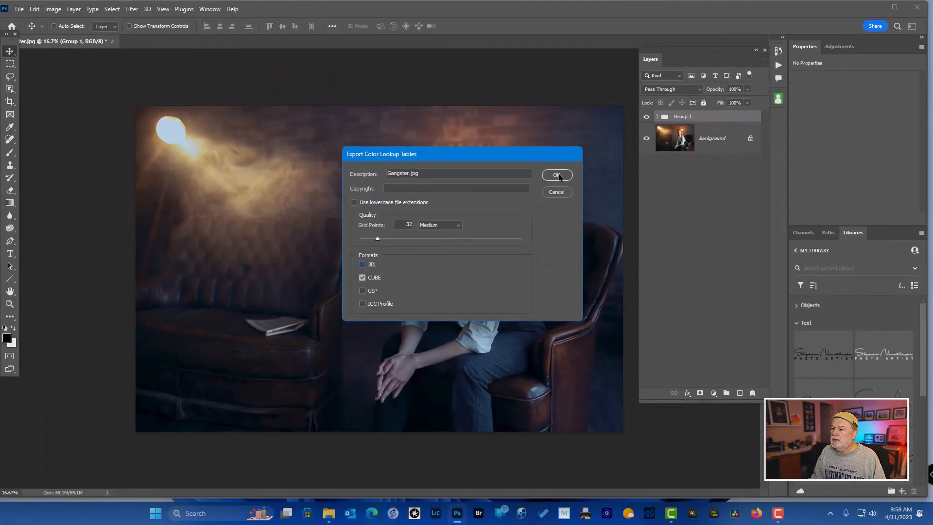
Export the color lookup table at Medium quality in CUBE format to the Sample folder as Gangster-v1.lut.
{"action": "left_click", "coordinate": [667, 207]}
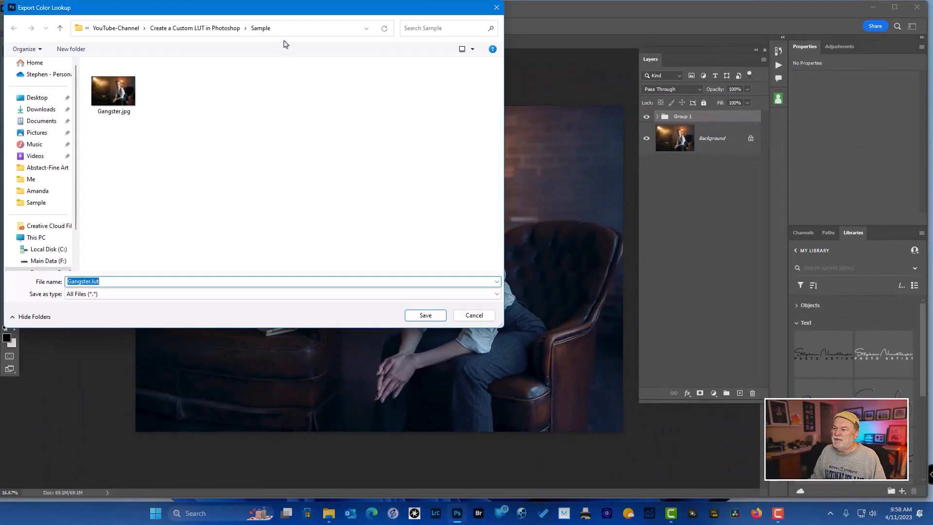
{"action": "left_click_drag", "start_coordinate": [270, 14], "coordinate": [378, 31]}
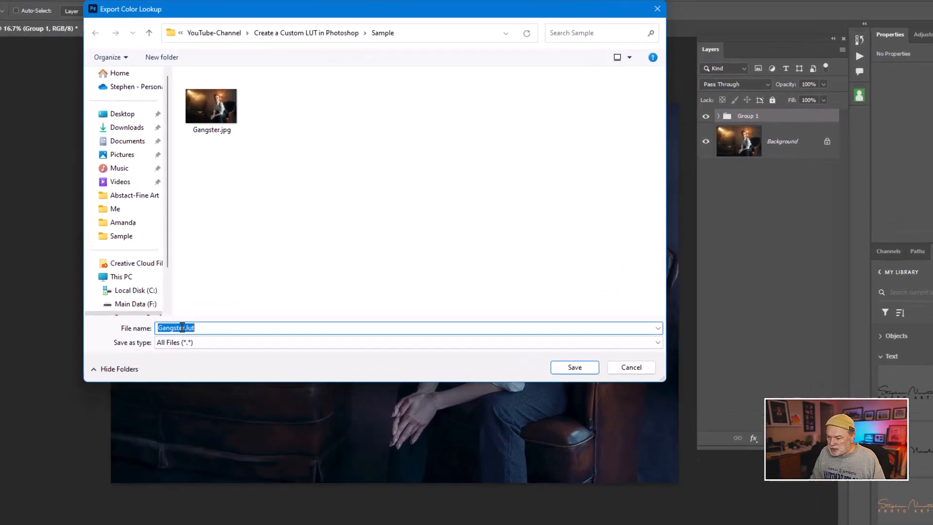
{"action": "left_click", "coordinate": [198, 298]}
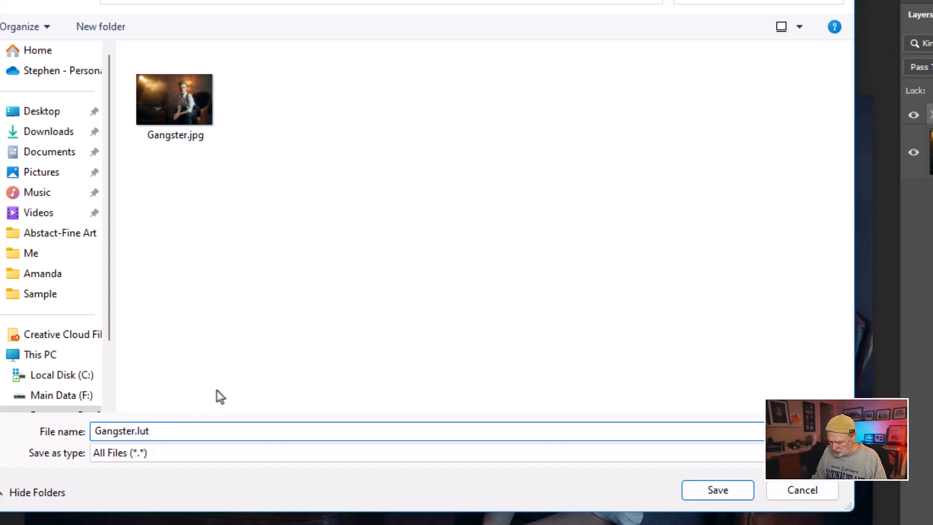
{"action": "type", "text": "-v1"}
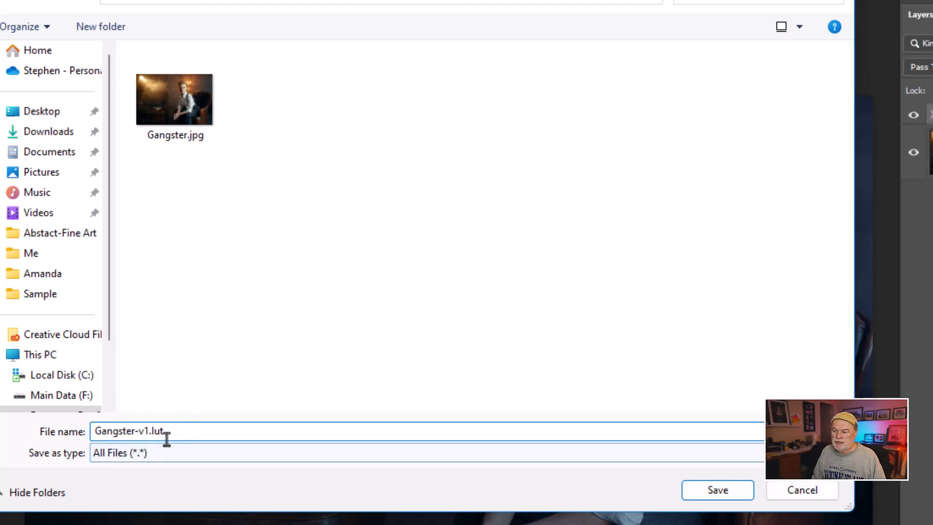
{"action": "left_click", "coordinate": [710, 491]}
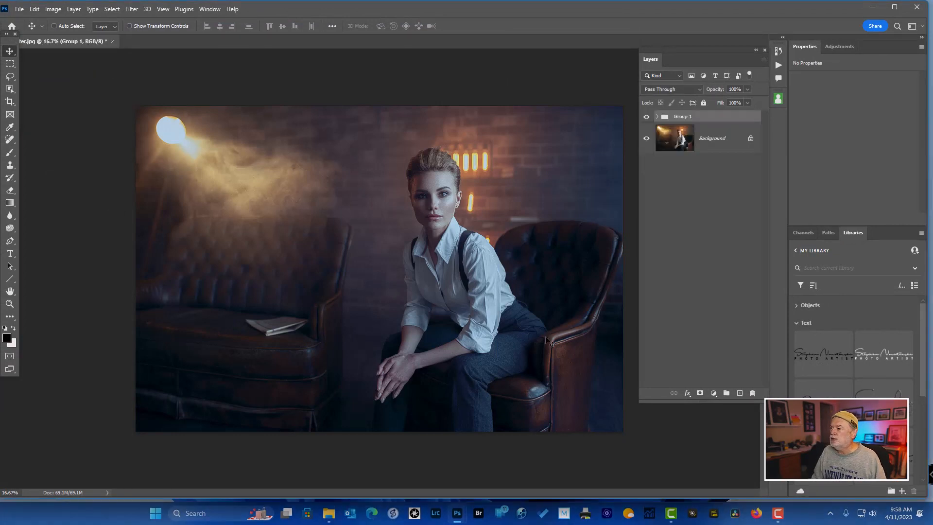
Hide Group 1 and add a Color Lookup adjustment layer directly above the Background.
{"action": "left_click", "coordinate": [646, 116]}
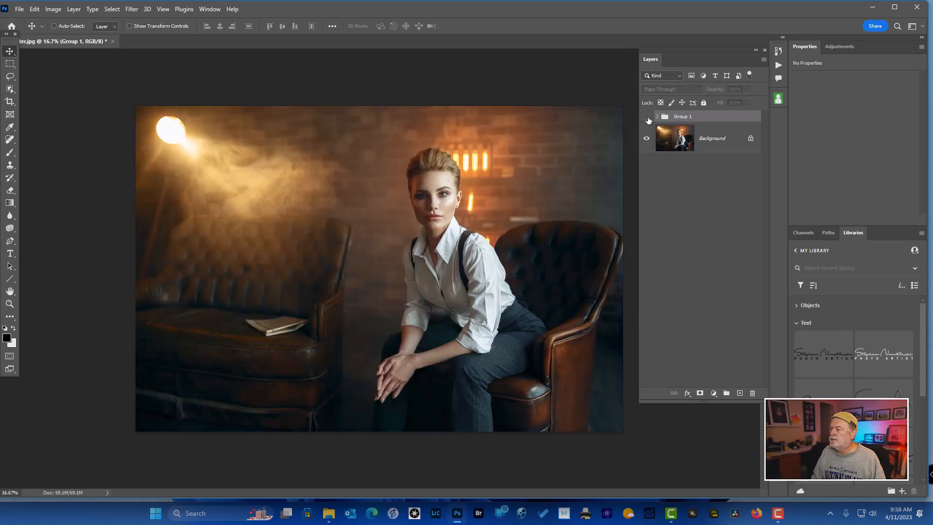
{"action": "left_click", "coordinate": [673, 142]}
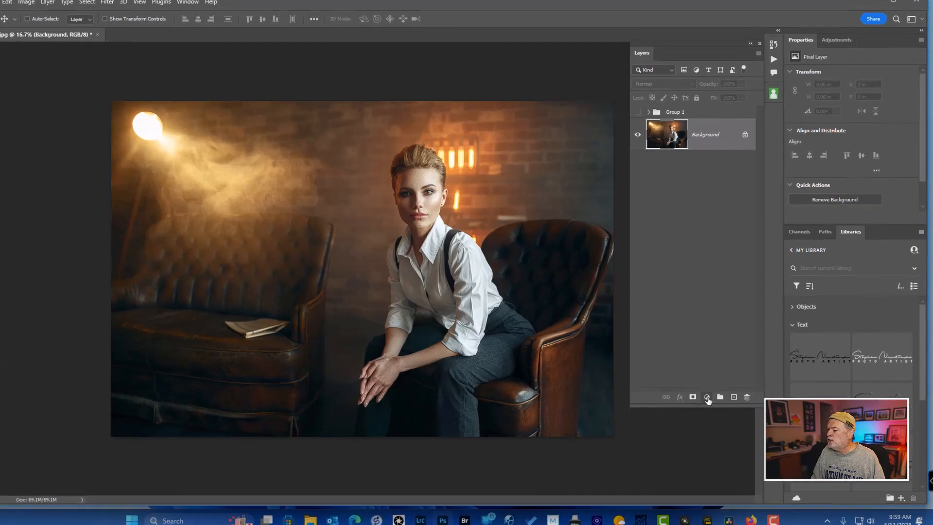
{"action": "left_click", "coordinate": [714, 393]}
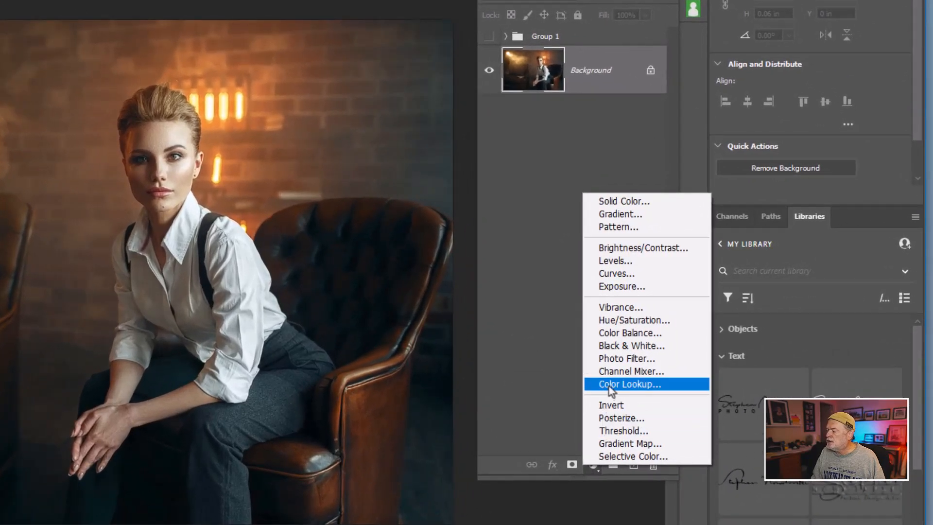
{"action": "left_click", "coordinate": [609, 386]}
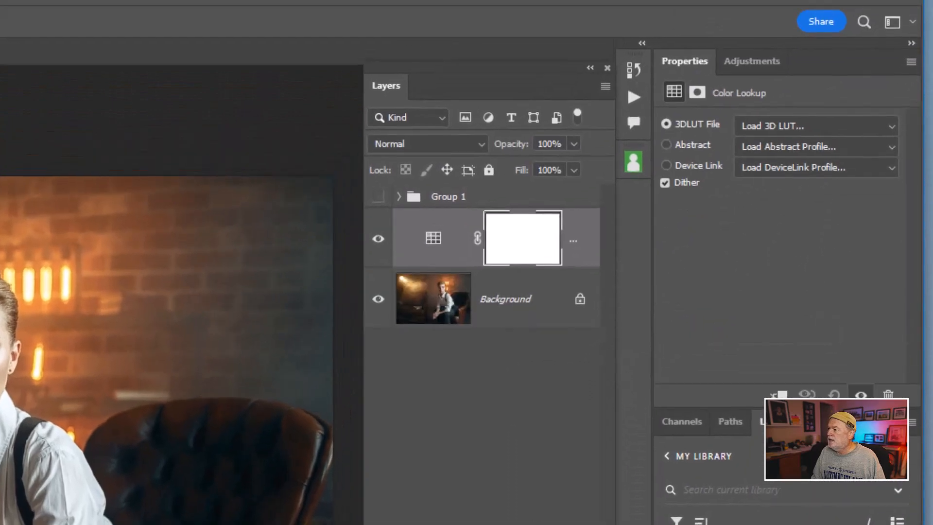
Load Gangster-v1.CUBE from the Sample folder as the 3D LUT of the new Color Lookup layer.
{"action": "left_click", "coordinate": [789, 126]}
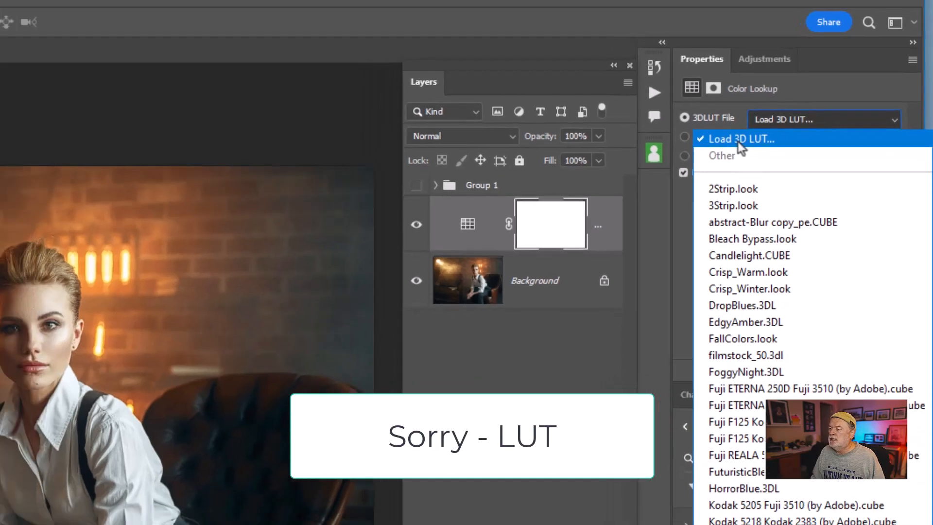
{"action": "left_click", "coordinate": [737, 147]}
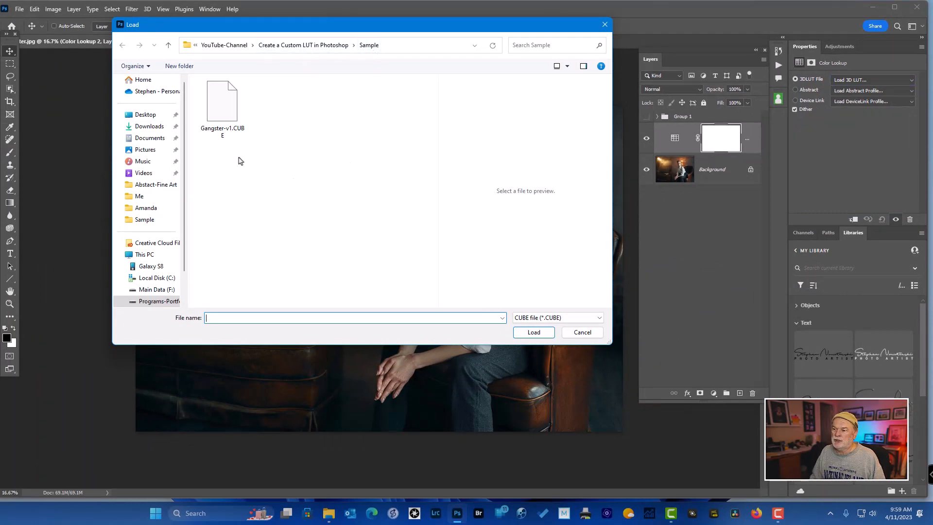
{"action": "left_click", "coordinate": [225, 107]}
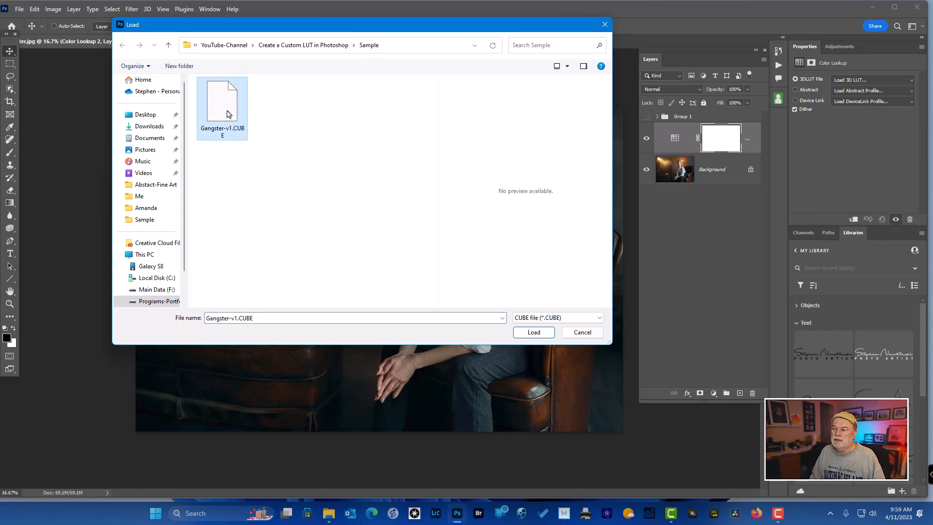
{"action": "left_click", "coordinate": [535, 333]}
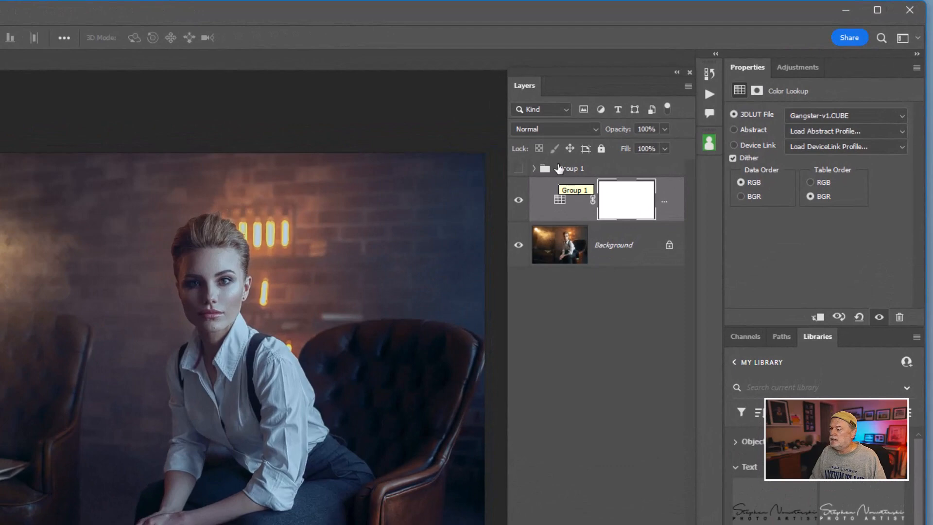
Compare the Gangster-v1 LUT layer with Group 1 by alternating their visibility, ending with only the LUT layer shown.
{"action": "left_click", "coordinate": [519, 200]}
{"action": "left_click", "coordinate": [519, 169]}
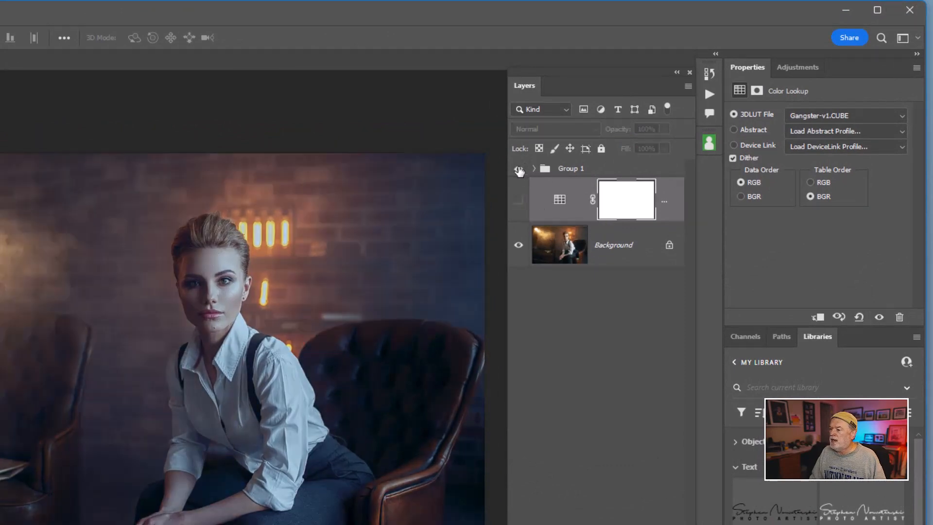
{"action": "left_click", "coordinate": [518, 169]}
{"action": "left_click", "coordinate": [519, 169]}
{"action": "left_click", "coordinate": [518, 169]}
{"action": "left_click", "coordinate": [518, 199]}
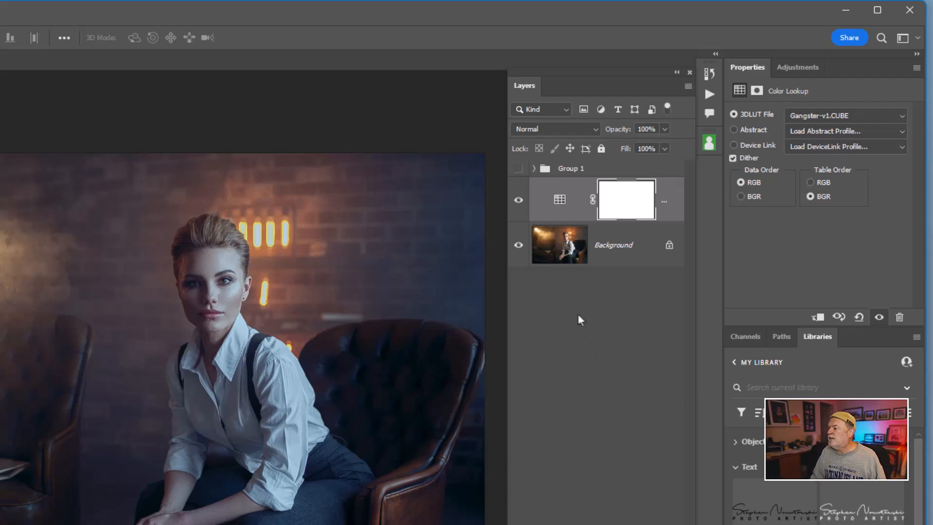
Examine the 3DLUT presets available to the Color Lookup layer that uses Gangster-v1.CUBE, keeping its current LUT.
{"action": "left_click", "coordinate": [570, 250]}
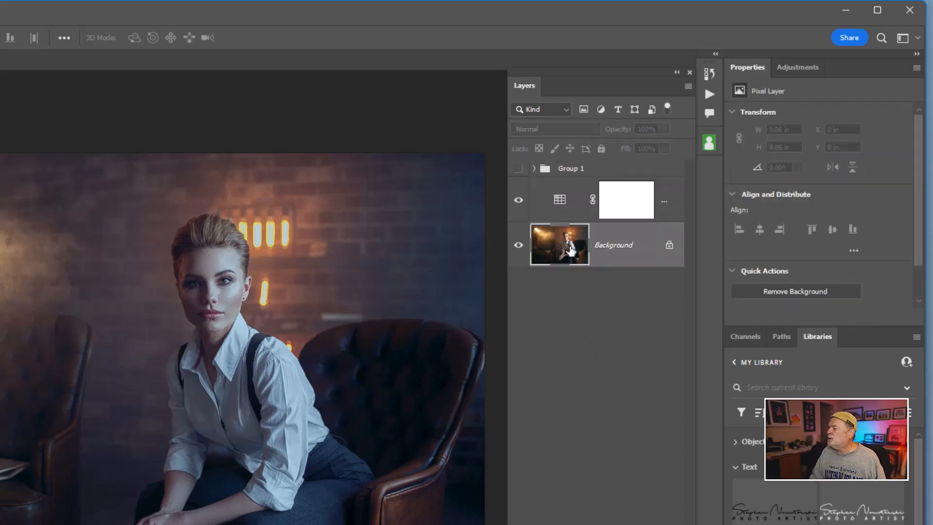
{"action": "left_click", "coordinate": [561, 202]}
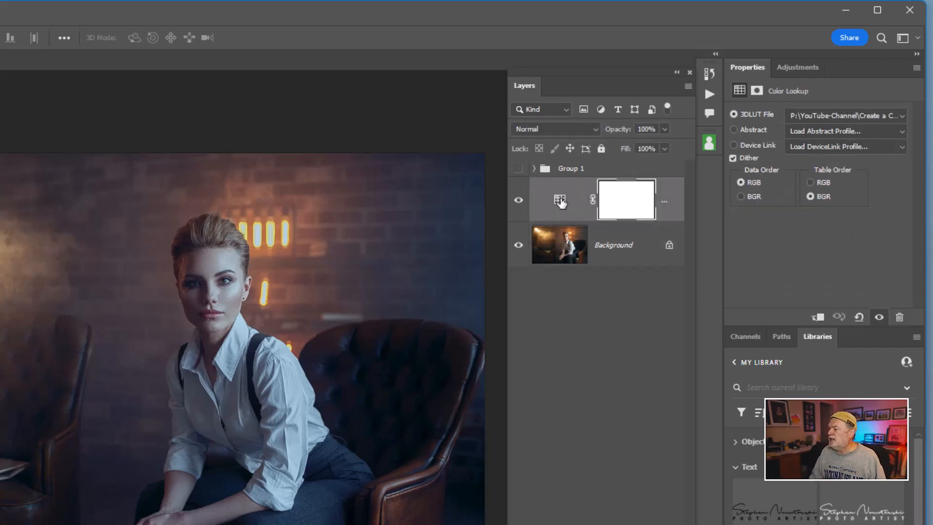
{"action": "left_click", "coordinate": [805, 121]}
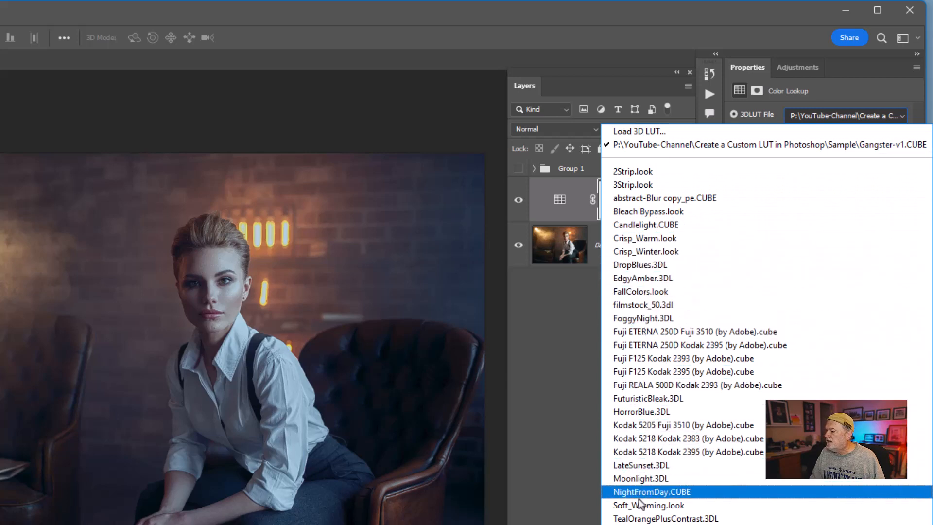
{"action": "left_click", "coordinate": [559, 199]}
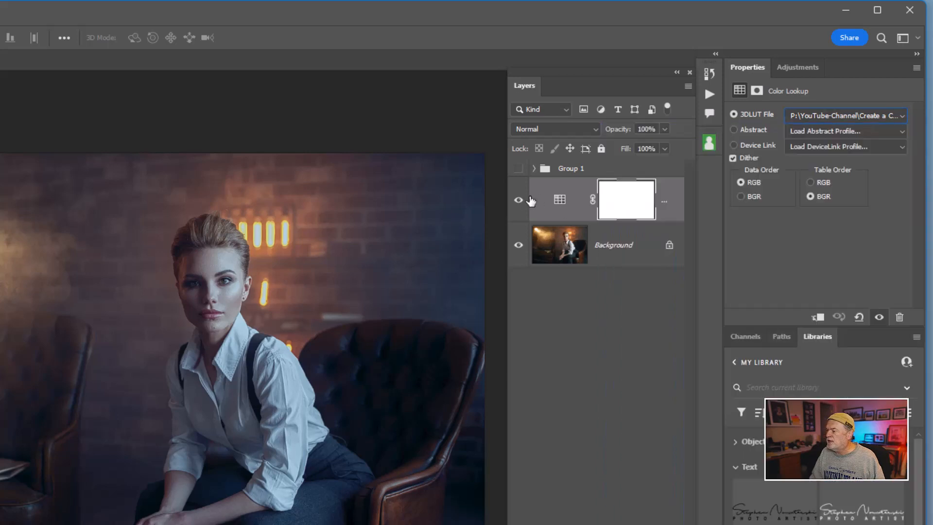
Hide the Gangster-v1 LUT layer, add another Color Lookup adjustment above the Background and check its 3DLUT presets for the custom LUT.
{"action": "left_click", "coordinate": [519, 200]}
{"action": "left_click", "coordinate": [561, 245]}
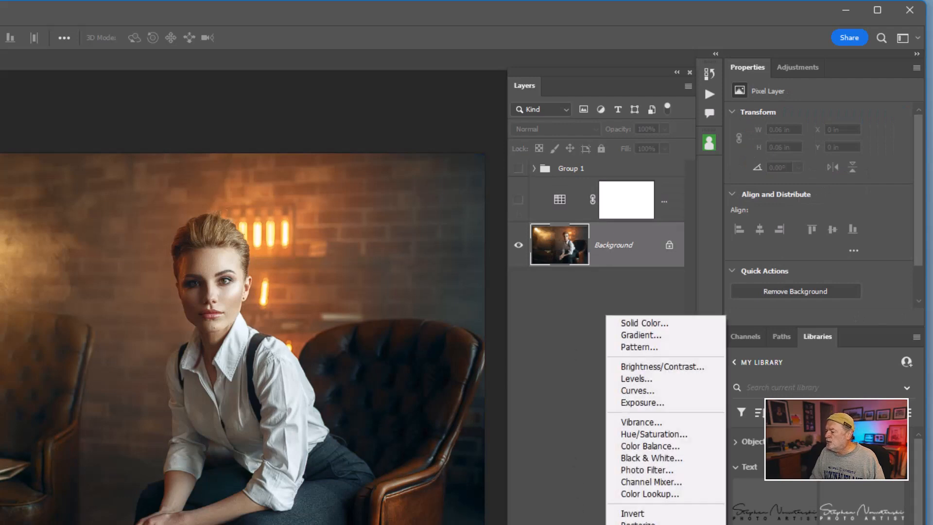
{"action": "left_click", "coordinate": [630, 497]}
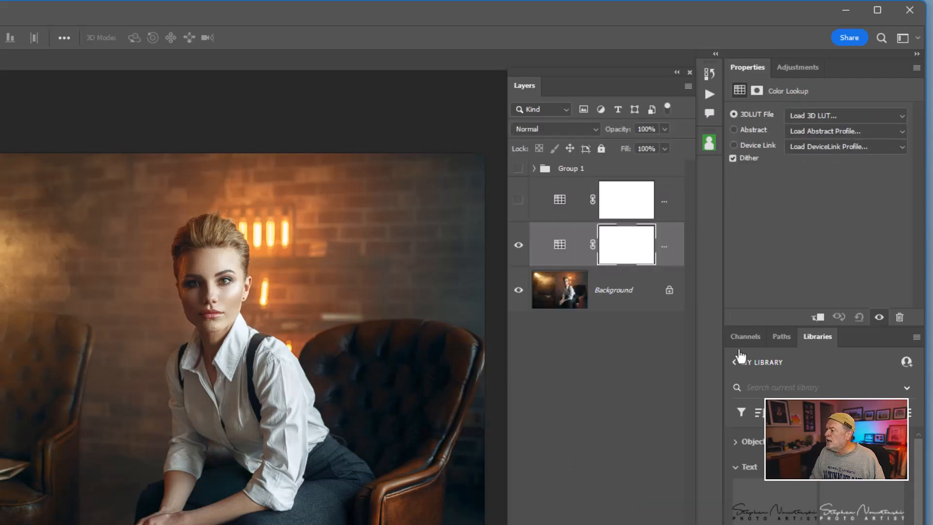
{"action": "left_click", "coordinate": [810, 121]}
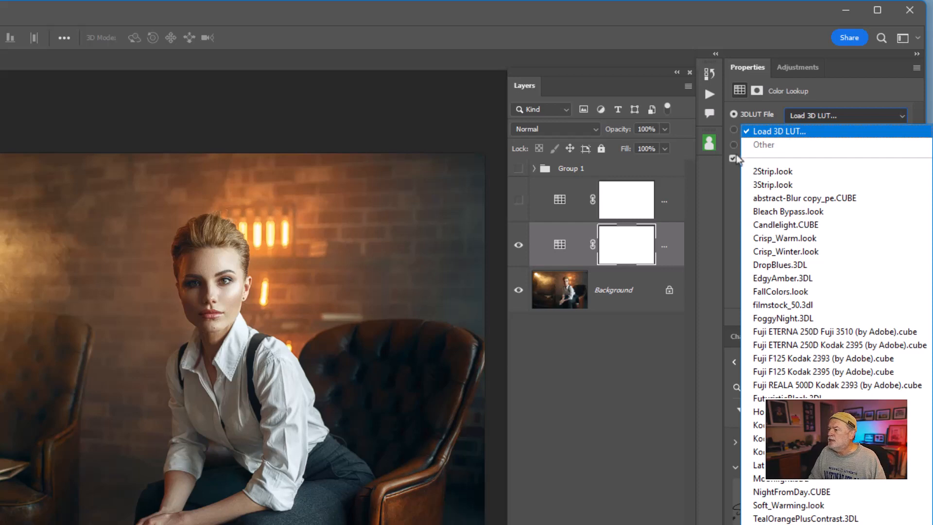
{"action": "left_click", "coordinate": [219, 141]}
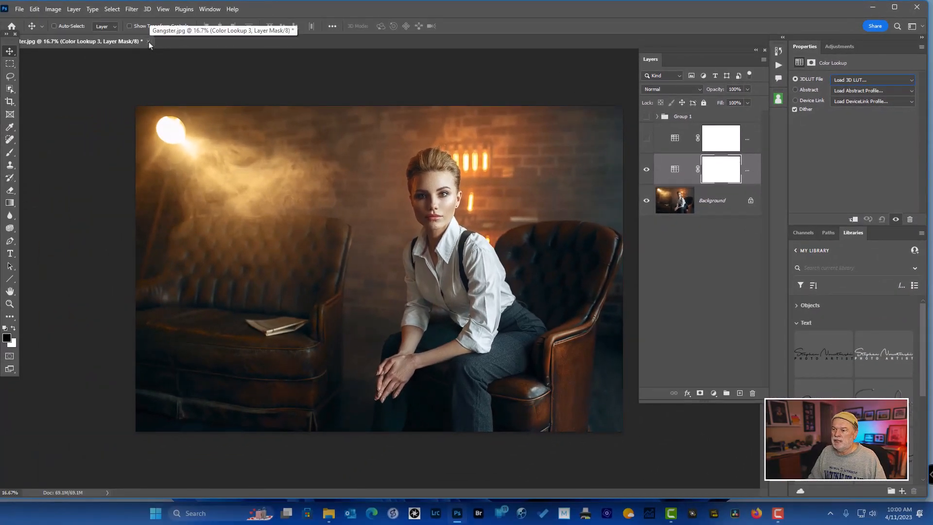
Close Gangster.jpg without saving its changes and quit Photoshop.
{"action": "left_click", "coordinate": [148, 42]}
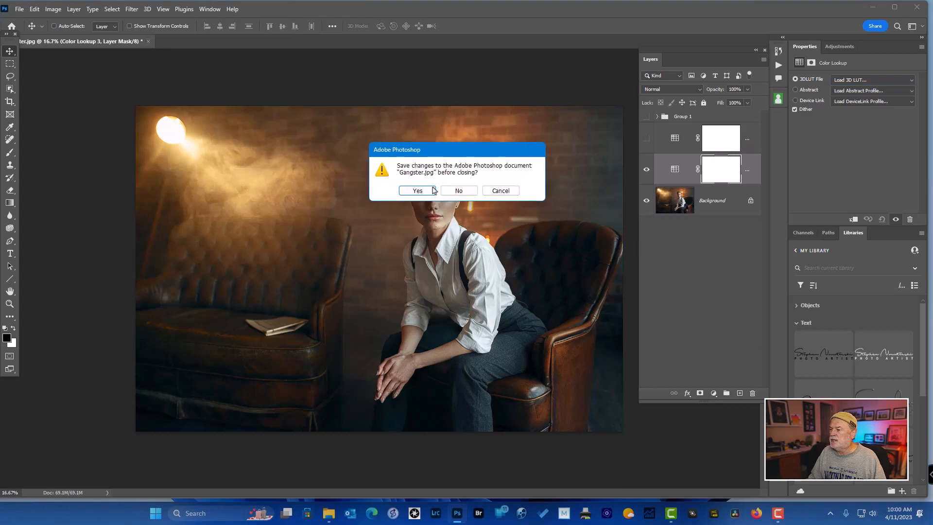
{"action": "left_click", "coordinate": [460, 190]}
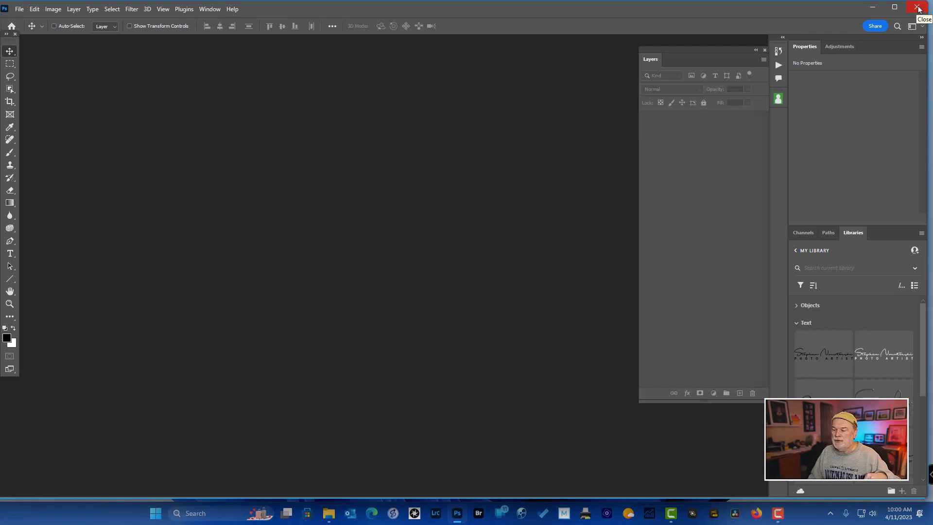
{"action": "left_click", "coordinate": [918, 8]}
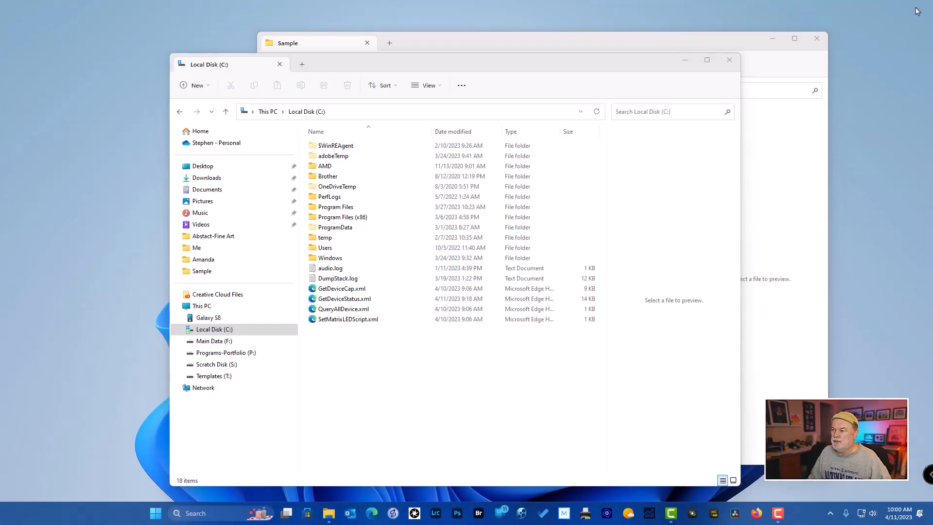
Dismiss the software update notification and arrange the two File Explorer windows with Local Disk (C:) in front of the Sample folder.
{"action": "left_click", "coordinate": [634, 41]}
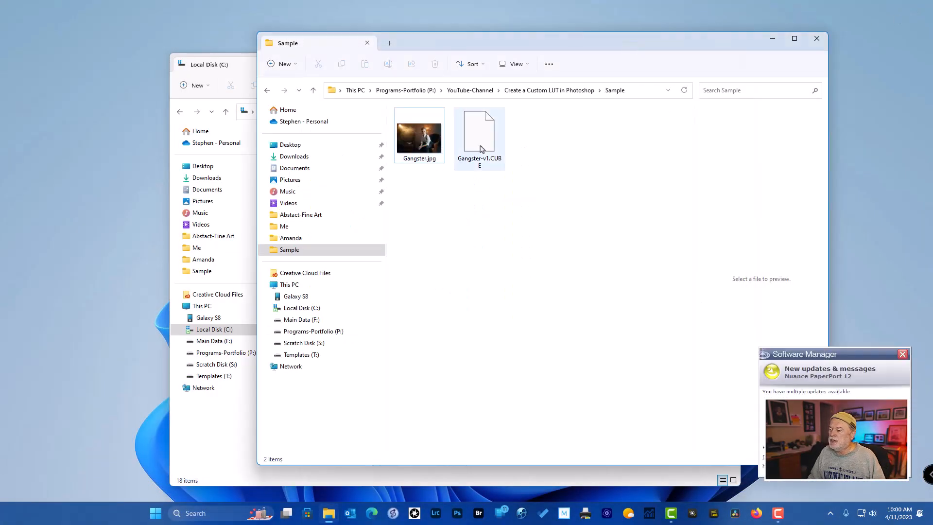
{"action": "left_click", "coordinate": [907, 354]}
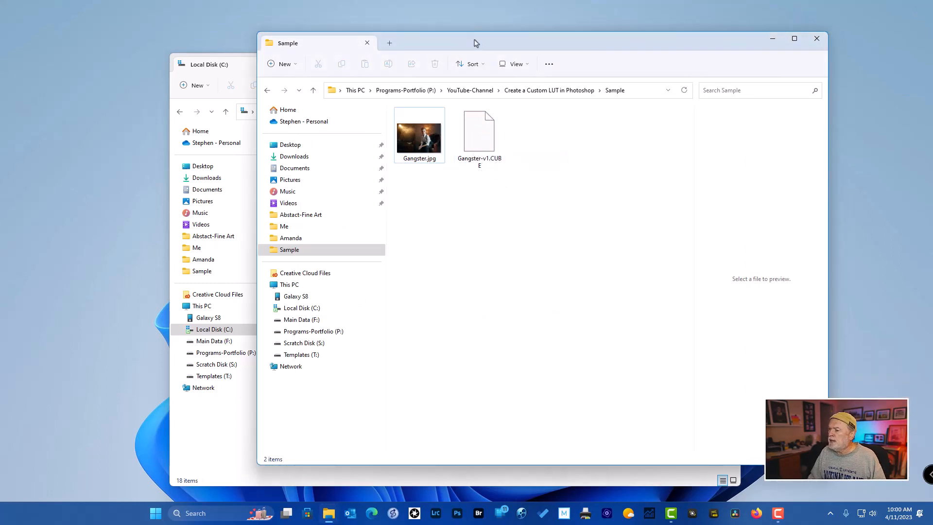
{"action": "left_click_drag", "start_coordinate": [475, 43], "coordinate": [316, 20]}
{"action": "left_click", "coordinate": [254, 67]}
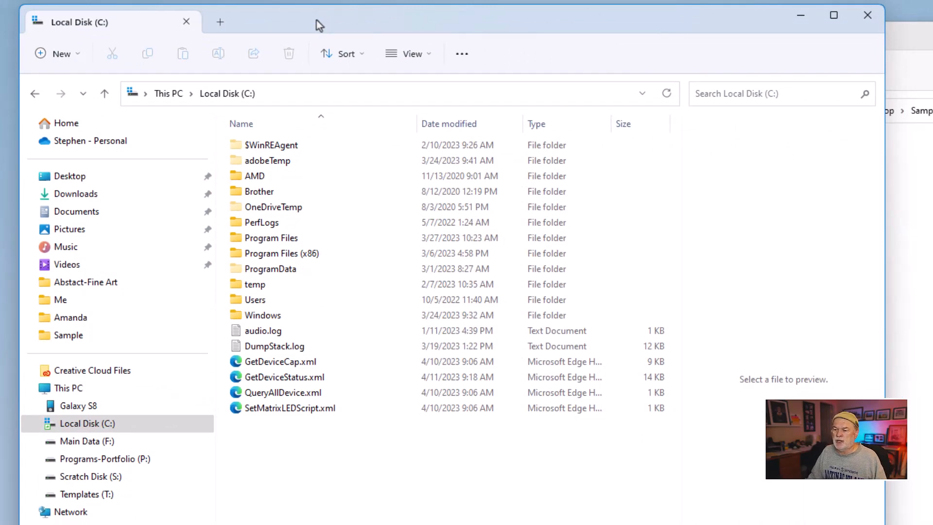
{"action": "left_click_drag", "start_coordinate": [316, 20], "coordinate": [321, 31]}
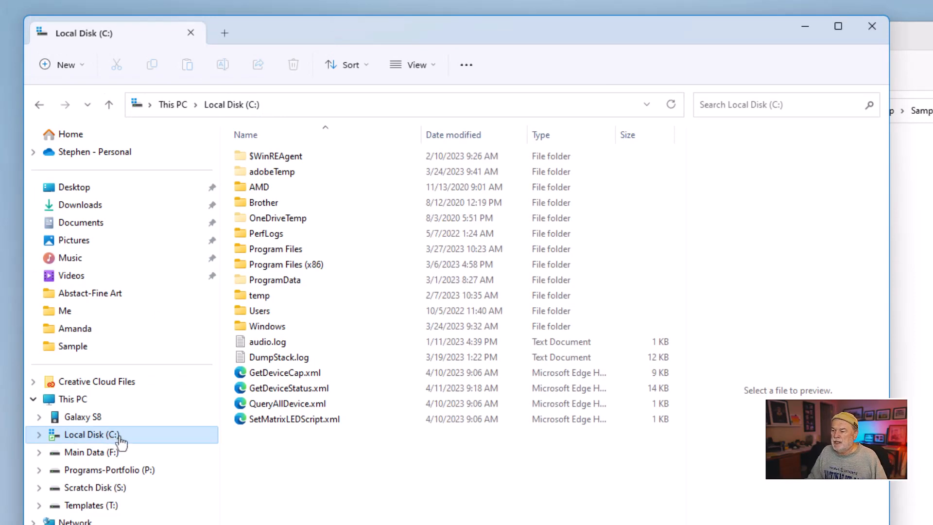
Open the 3DLUTs folder at Program Files > Adobe > Adobe Photoshop 2023 > Presets on Local Disk (C:).
{"action": "double_click", "coordinate": [287, 252]}
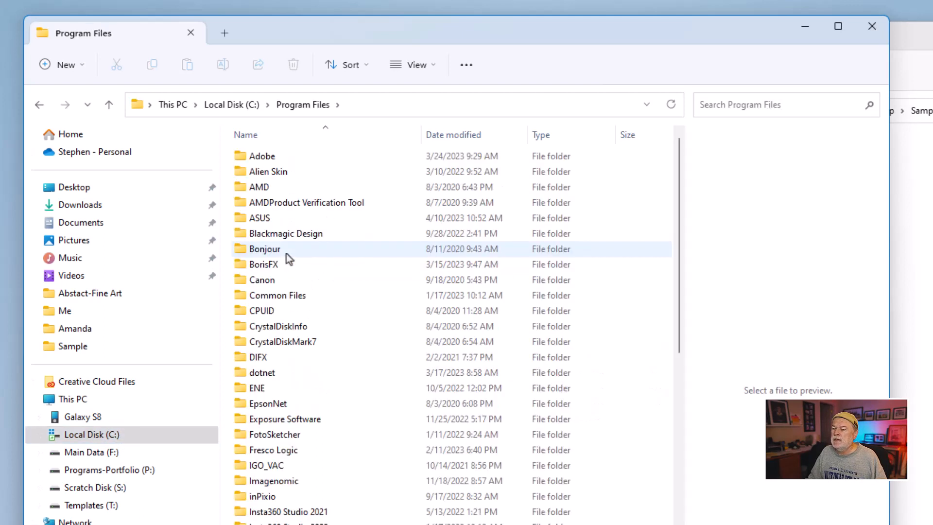
{"action": "double_click", "coordinate": [293, 160]}
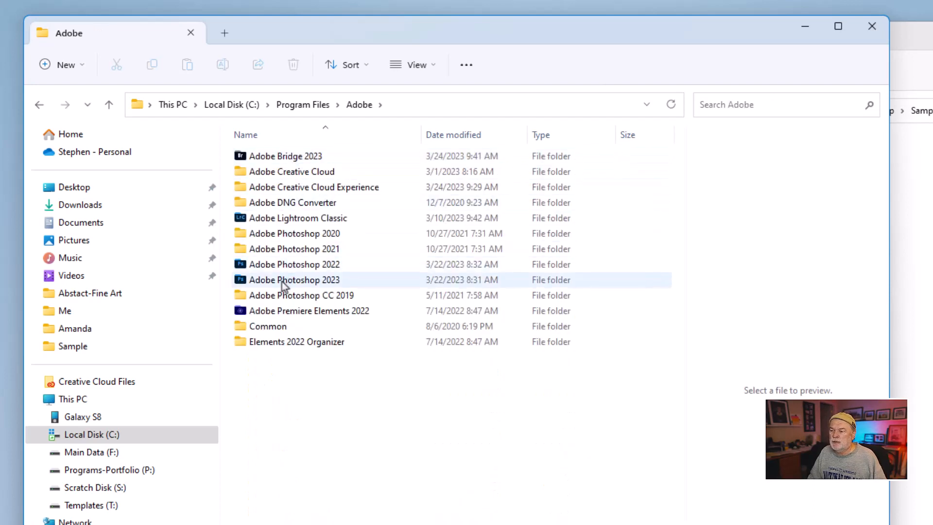
{"action": "mouse_move", "coordinate": [282, 282]}
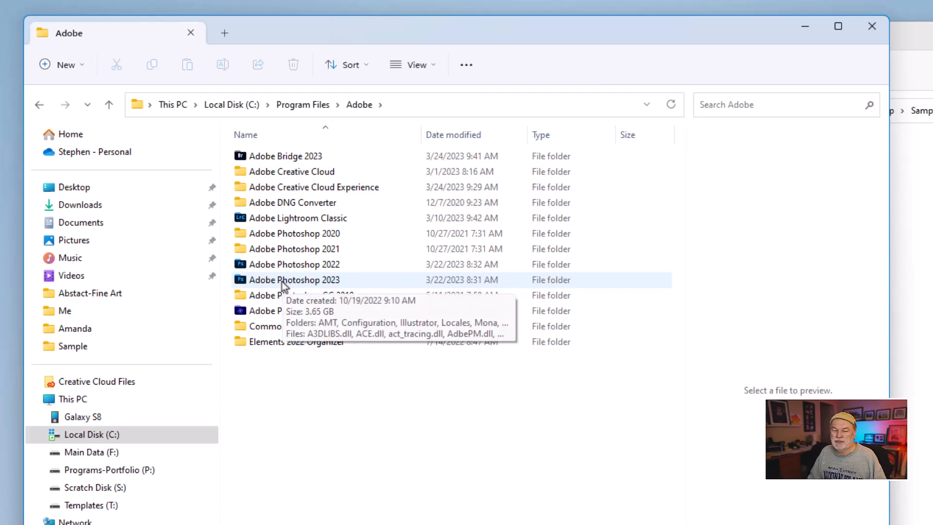
{"action": "double_click", "coordinate": [282, 282]}
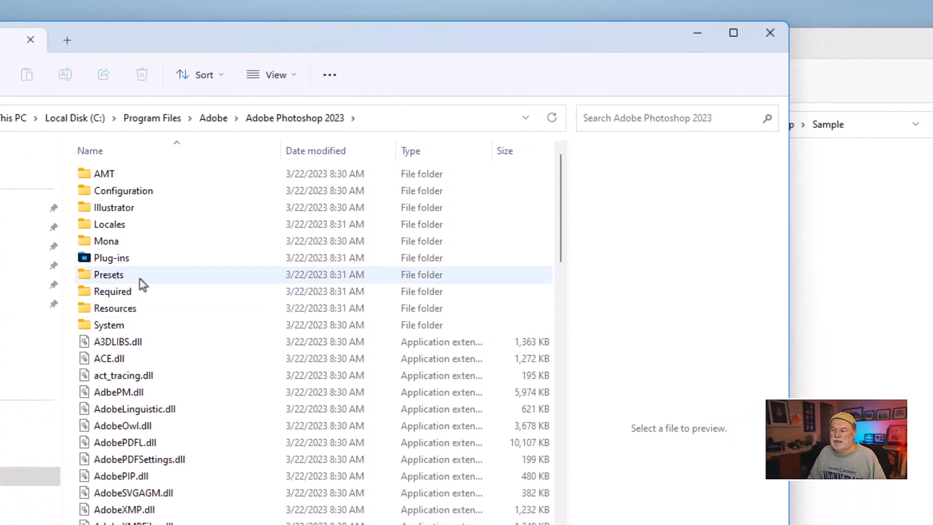
{"action": "double_click", "coordinate": [140, 278]}
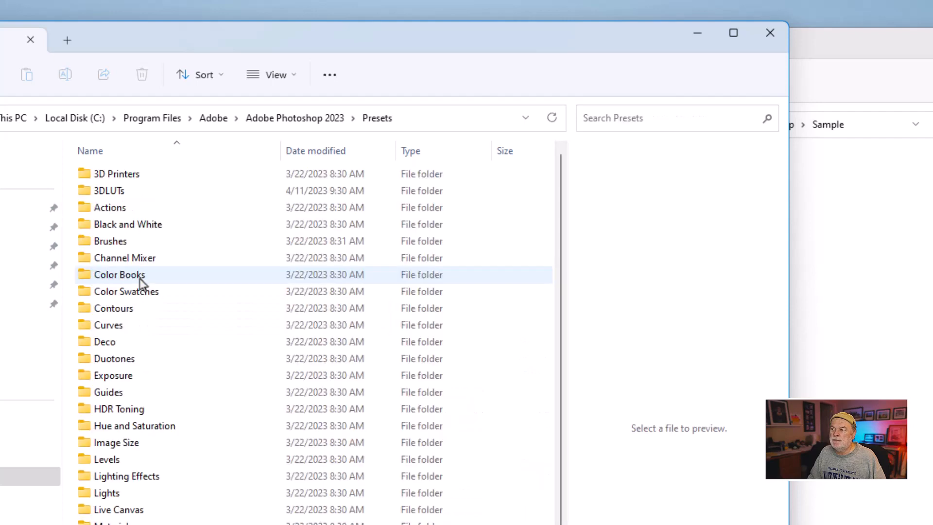
{"action": "double_click", "coordinate": [128, 196]}
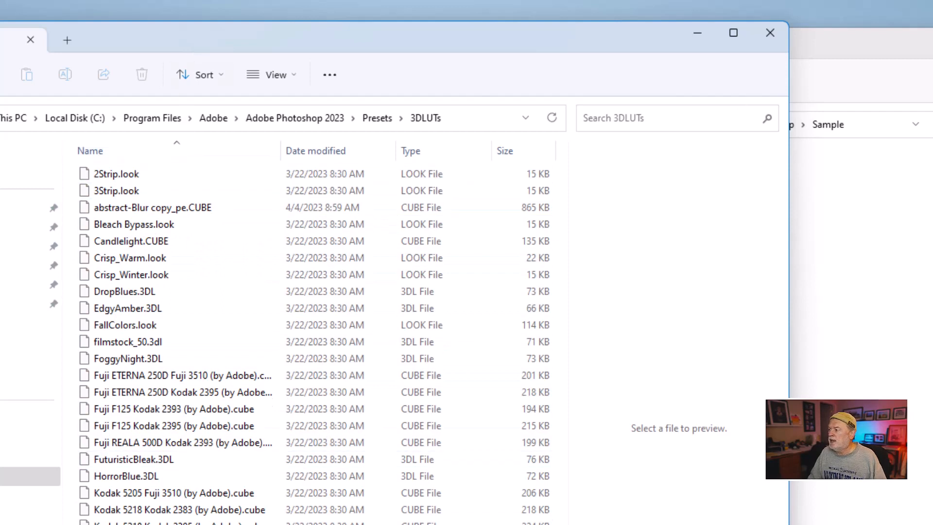
Copy Gangster-v1.CUBE from the Sample folder into the 3DLUTs folder, granting administrator permission, and return to the Sample window.
{"action": "left_click", "coordinate": [889, 58]}
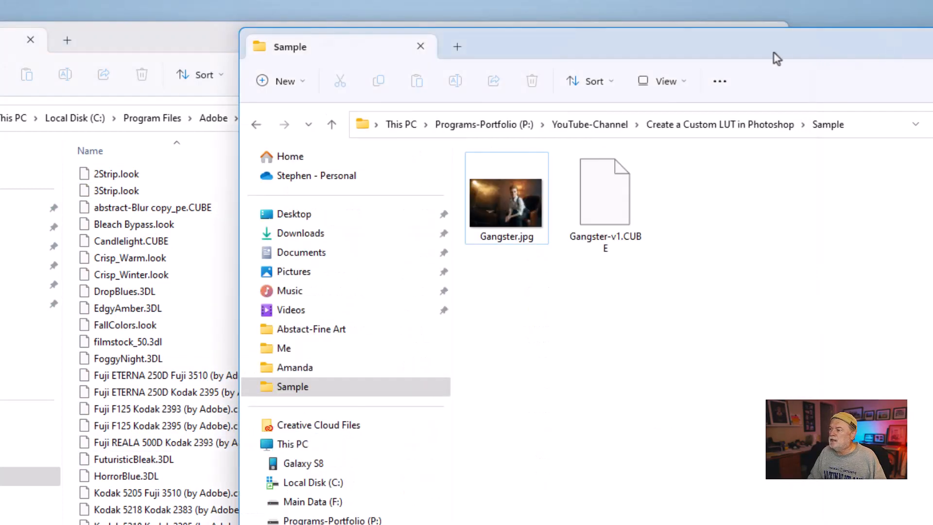
{"action": "left_click_drag", "start_coordinate": [690, 57], "coordinate": [676, 62]}
{"action": "left_click", "coordinate": [595, 220]}
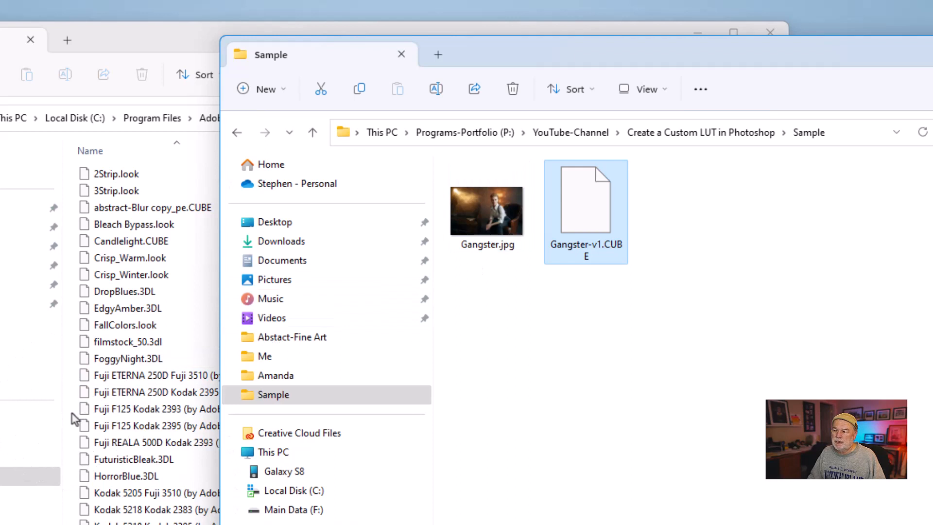
{"action": "left_click_drag", "start_coordinate": [591, 221], "coordinate": [69, 433]}
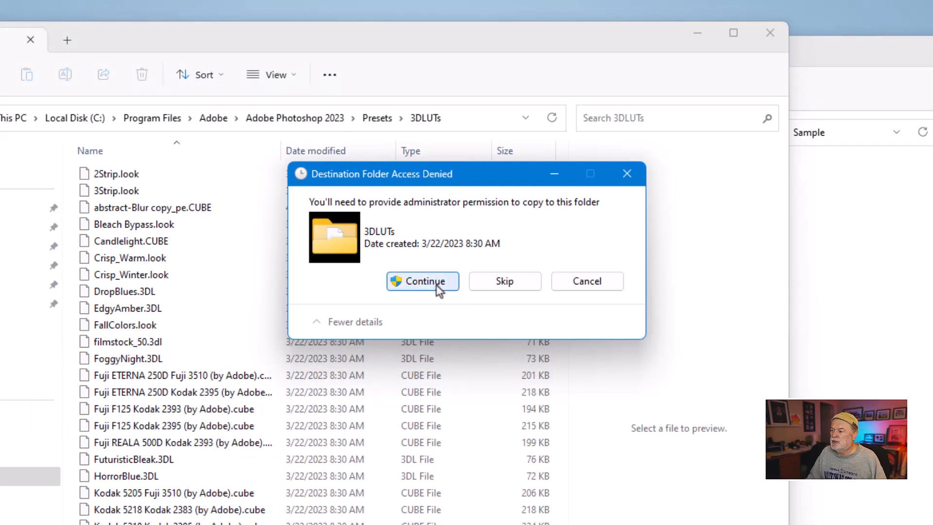
{"action": "left_click", "coordinate": [423, 282]}
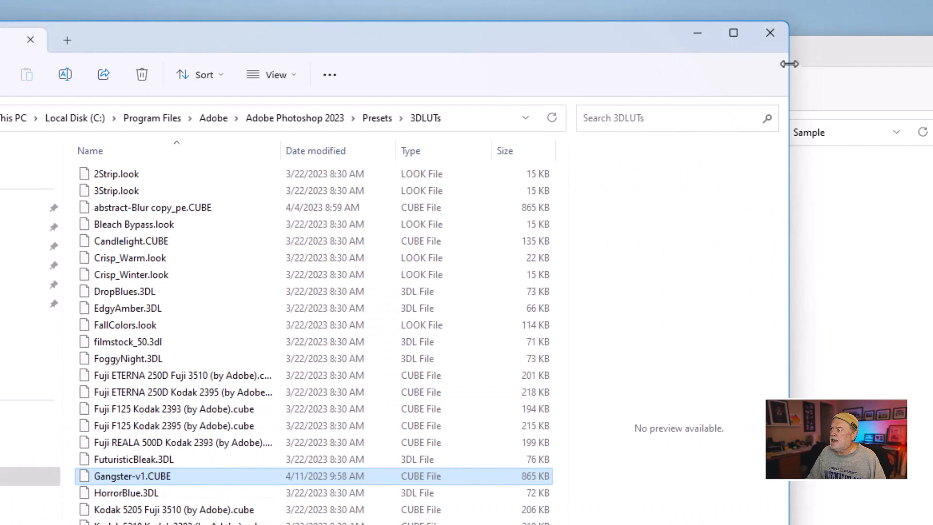
{"action": "left_click", "coordinate": [857, 62]}
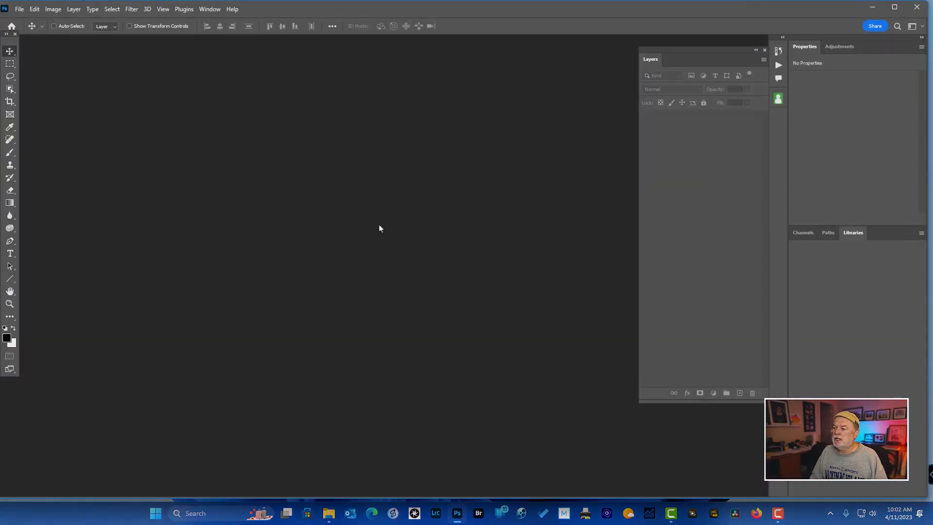
In Photoshop, open Gangster.jpg from the Sample folder and add a Color Lookup adjustment above the Background using the Gangster-v1.CUBE 3DLUT preset.
{"action": "key", "text": "ctrl+o"}
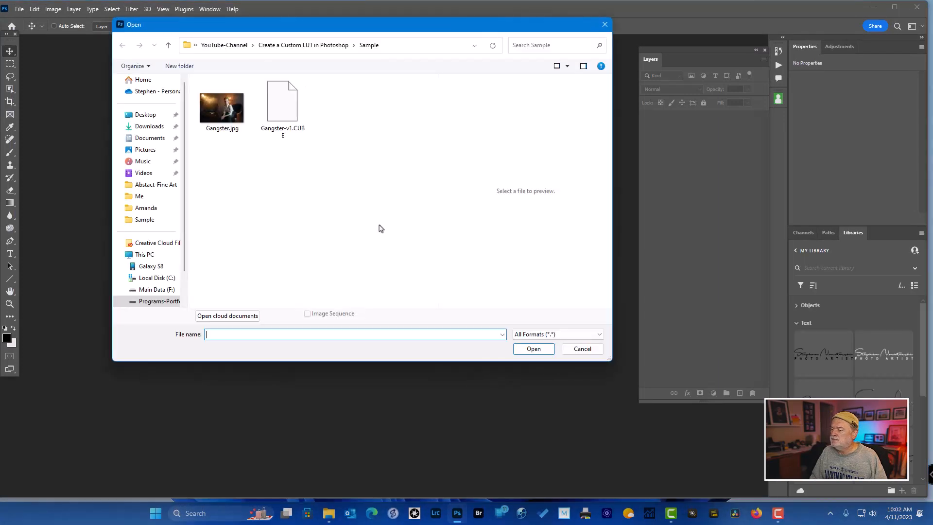
{"action": "double_click", "coordinate": [236, 116]}
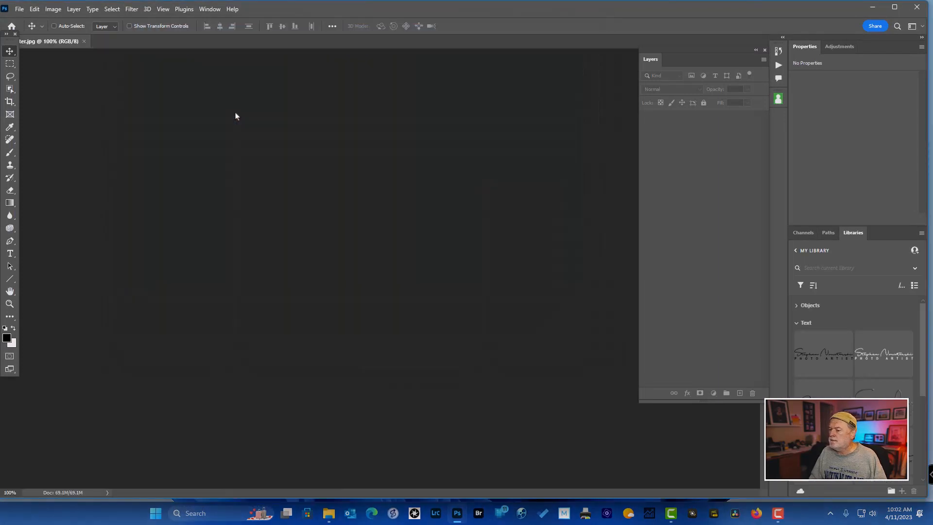
{"action": "left_click", "coordinate": [713, 392]}
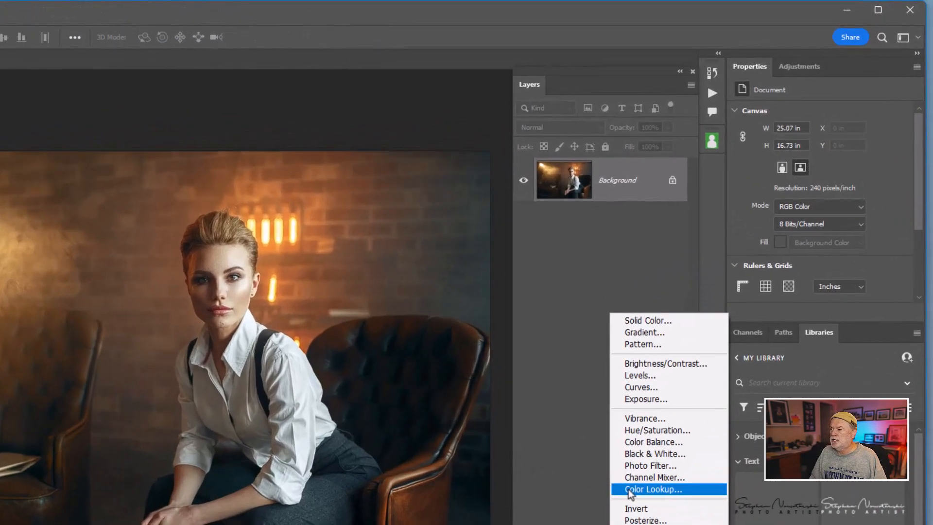
{"action": "left_click", "coordinate": [717, 349]}
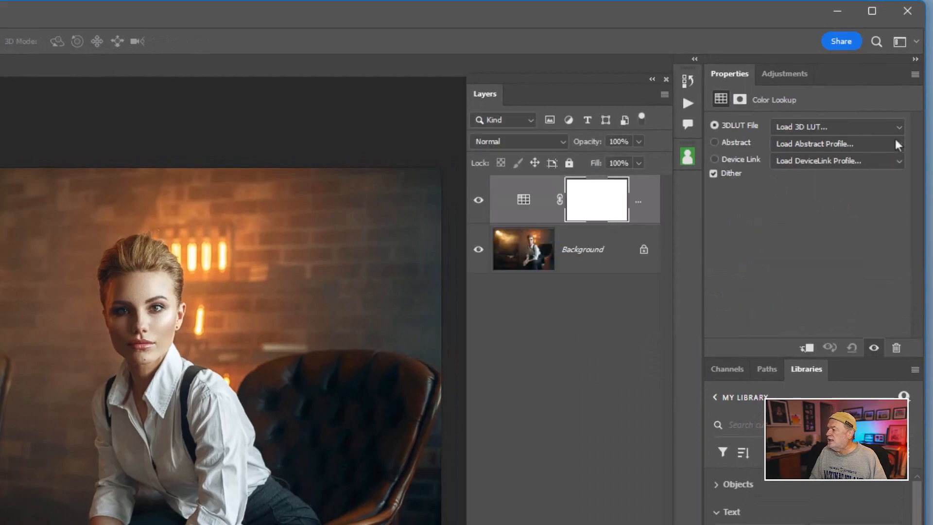
{"action": "left_click", "coordinate": [837, 126]}
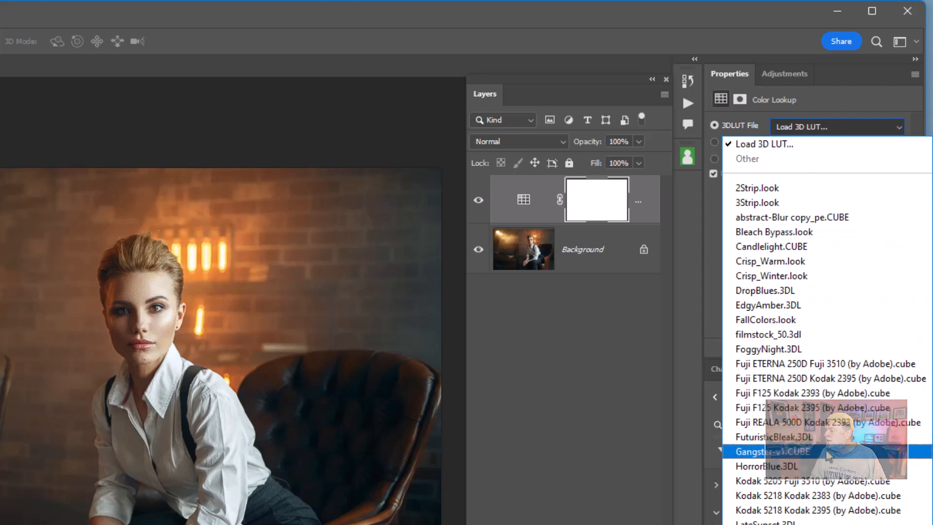
{"action": "left_click", "coordinate": [831, 455]}
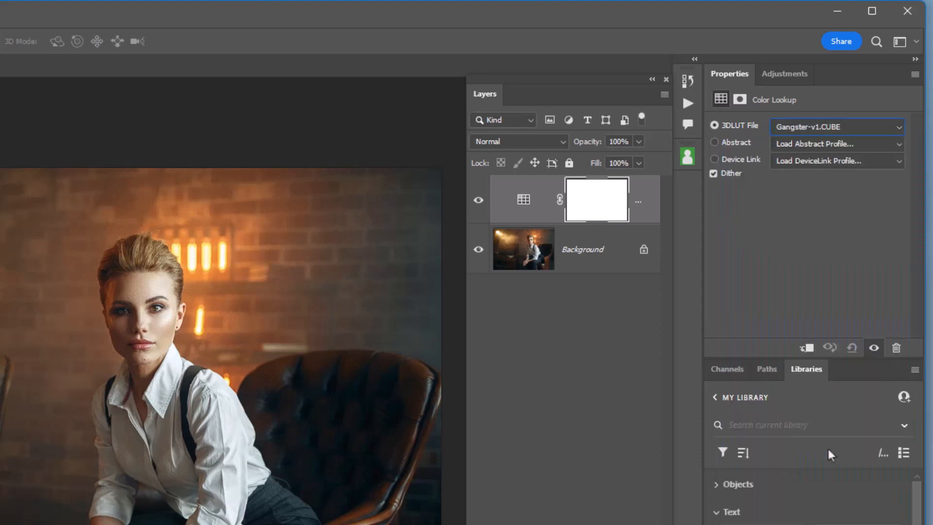